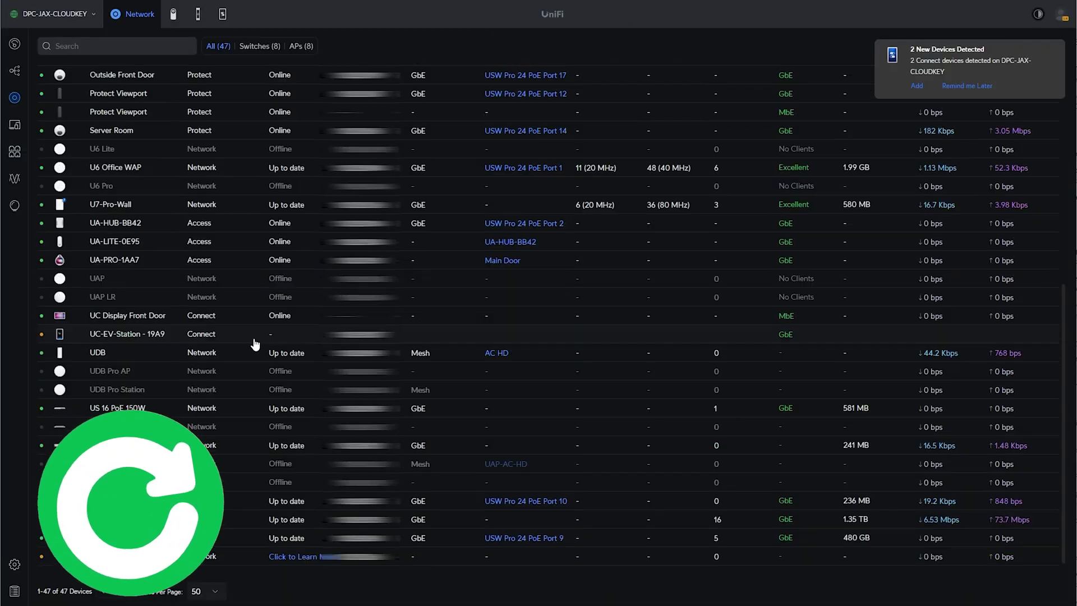
- Scroll through the UniFi Network device list before moving to UniFi Connect
scroll(252, 344, up, 4)
scroll(252, 207, up, 2)
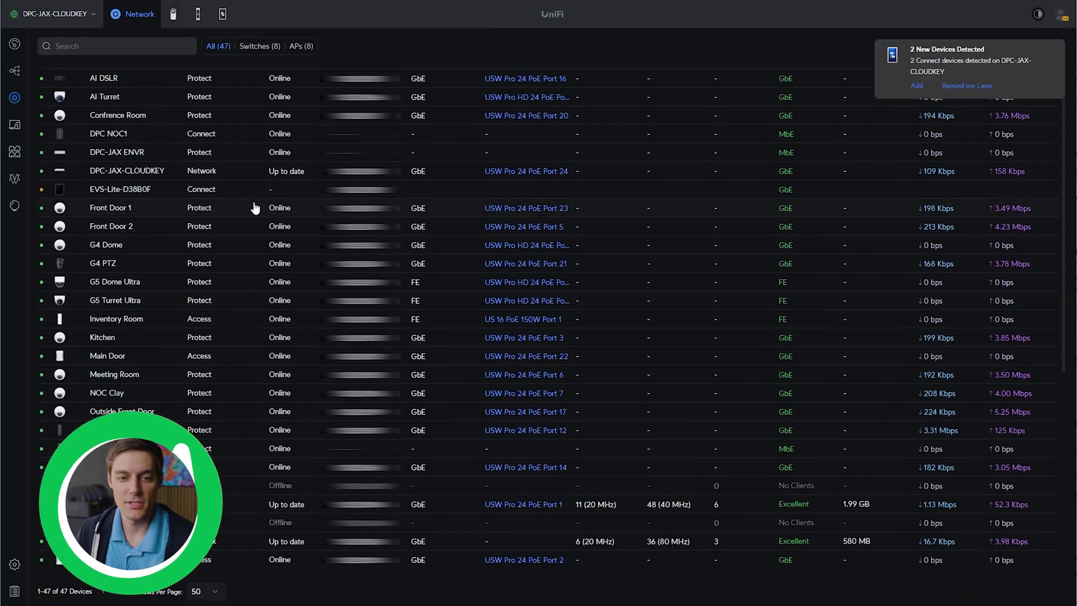
scroll(229, 211, down, 6)
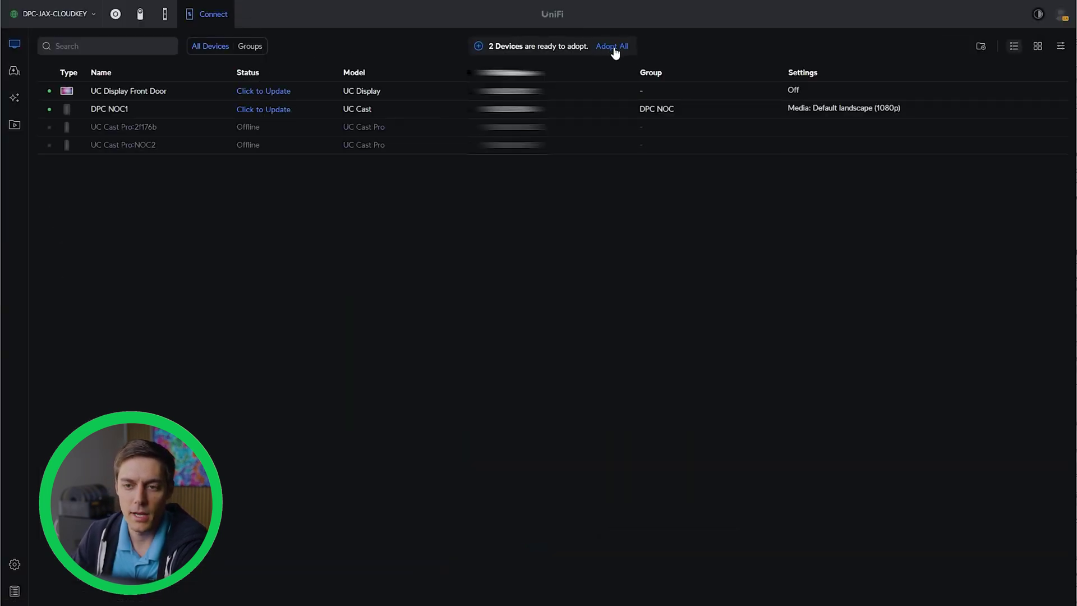
- Adopt both the EV Station Professional and EV Station Lite, then view the EV Stations list
click(614, 48)
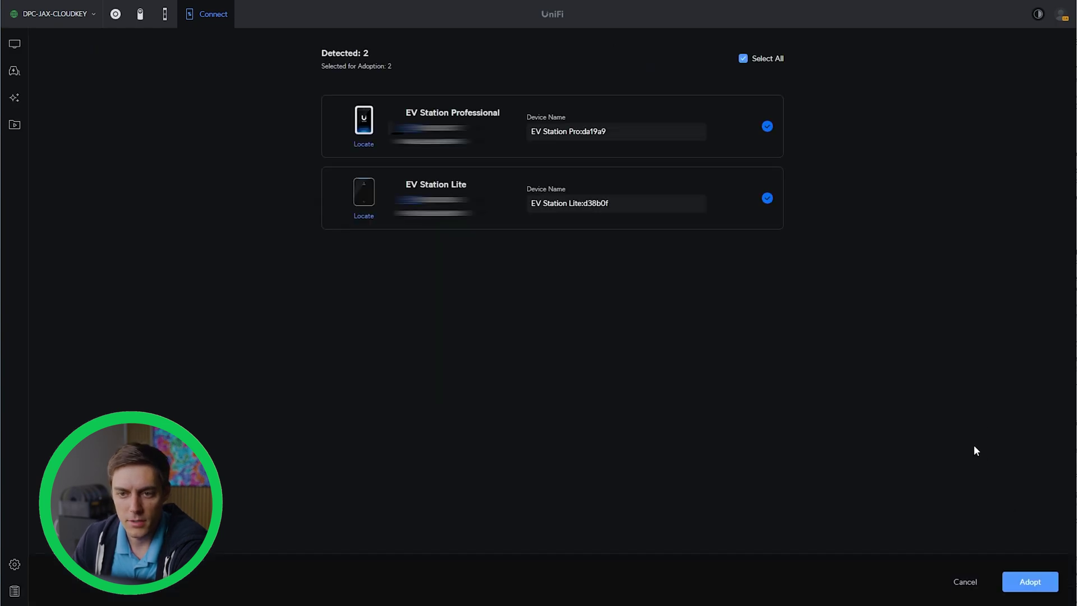
click(1036, 583)
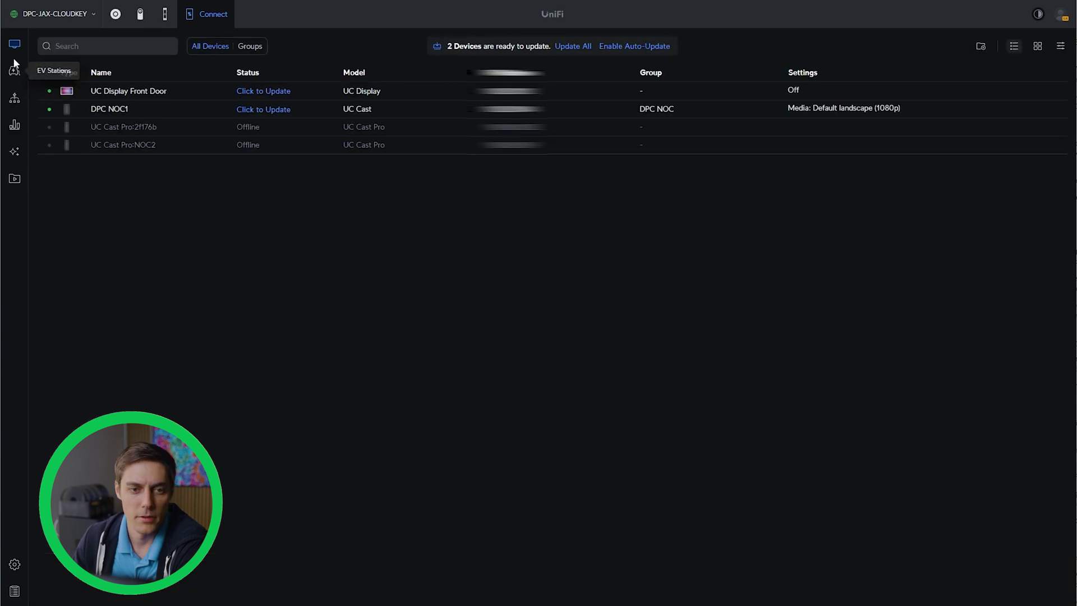
click(15, 72)
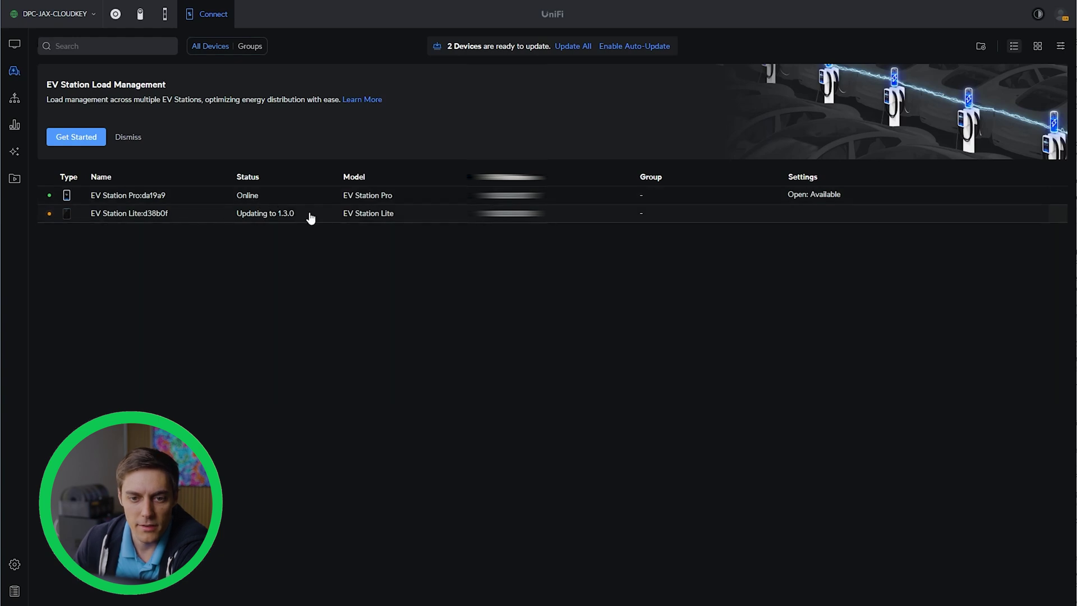
- Open the EV Station Pro's details panel
click(288, 200)
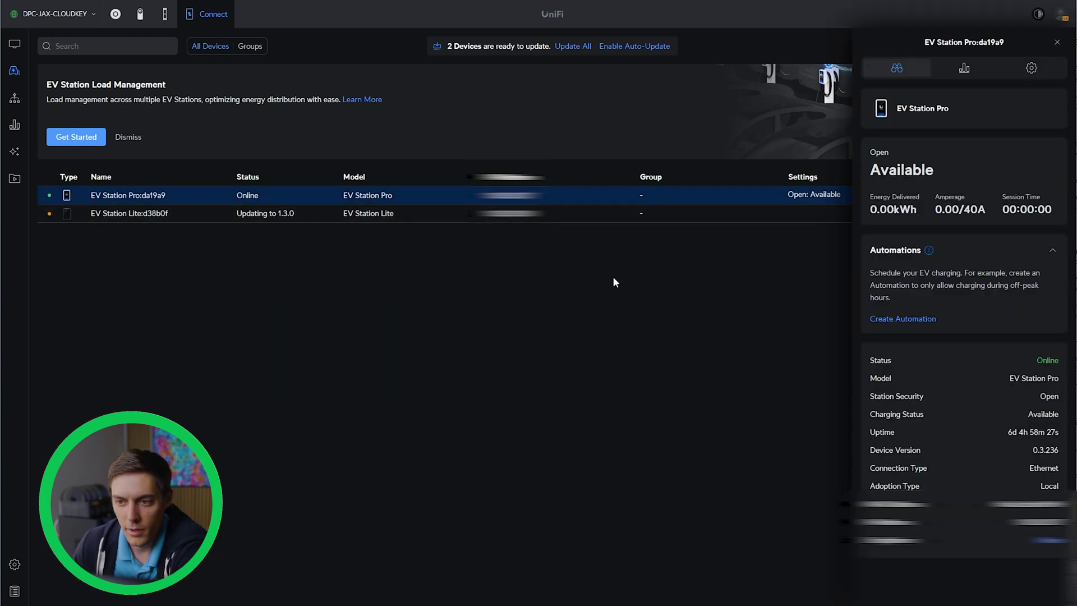
click(1057, 43)
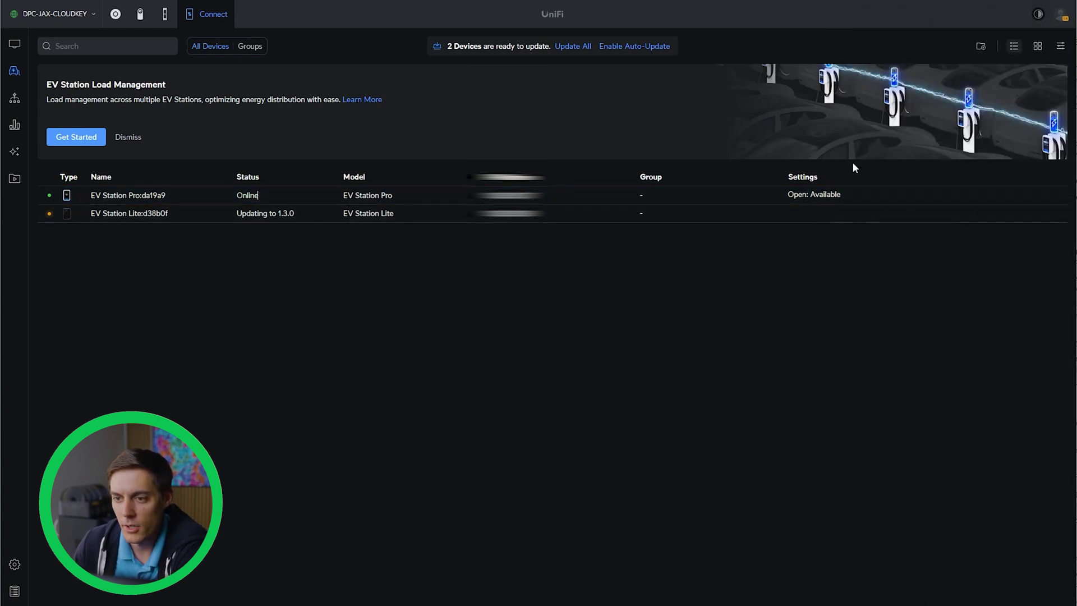
click(347, 200)
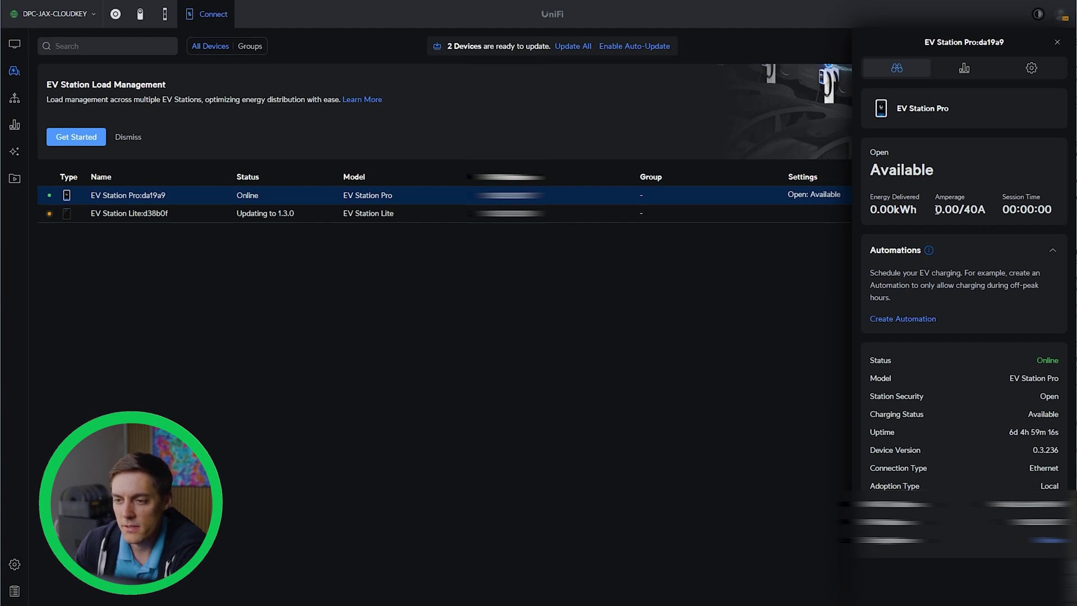
- Check EV Station Pro's amperage and usage statistics, then select its name's code suffix in settings
drag(934, 214, 964, 213)
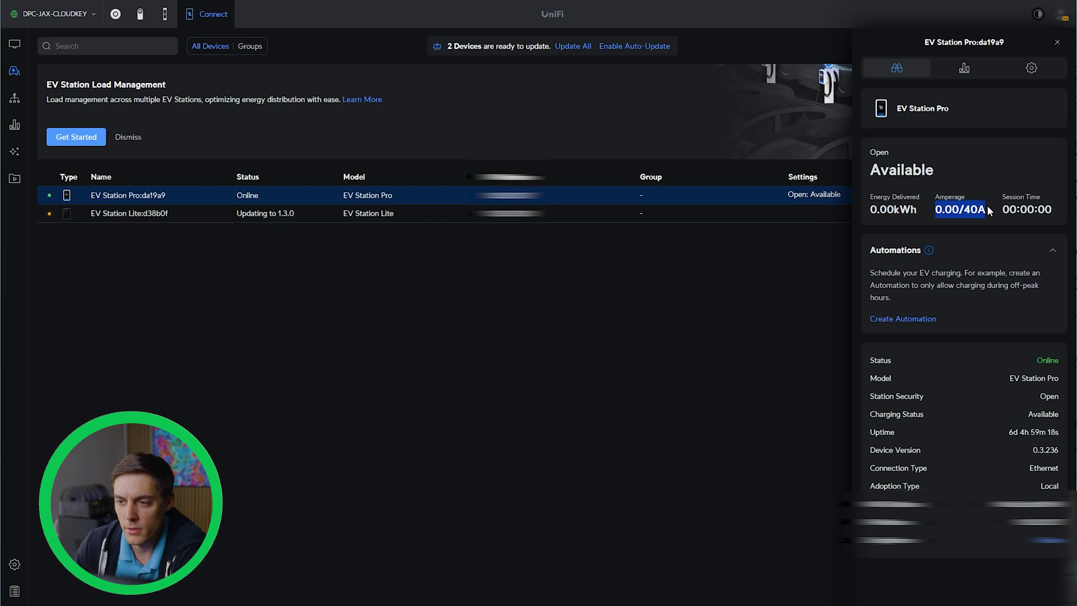
click(964, 72)
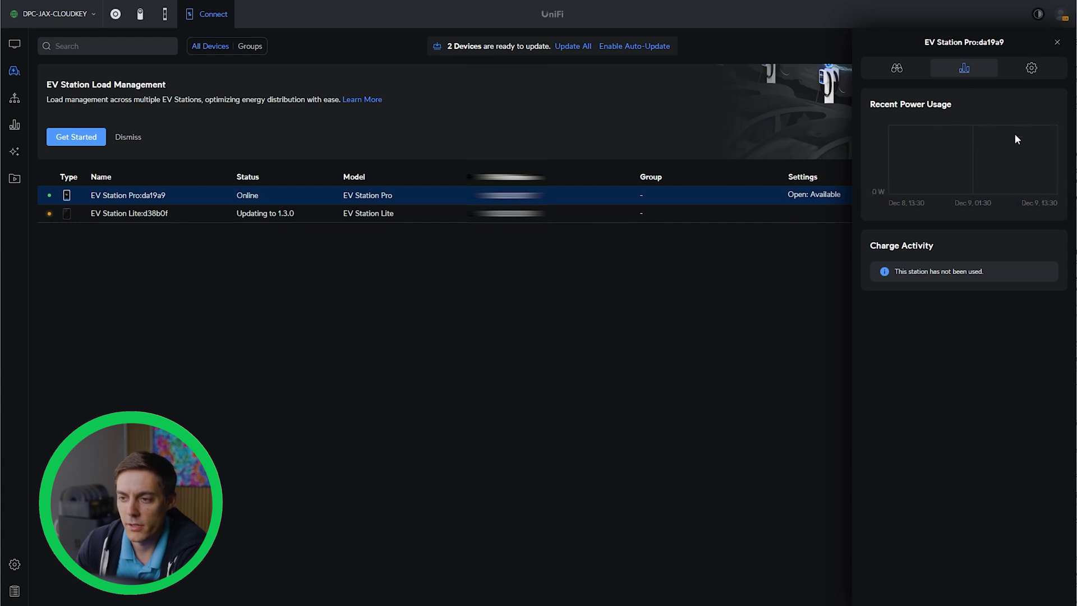
click(1031, 68)
drag(957, 121, 924, 127)
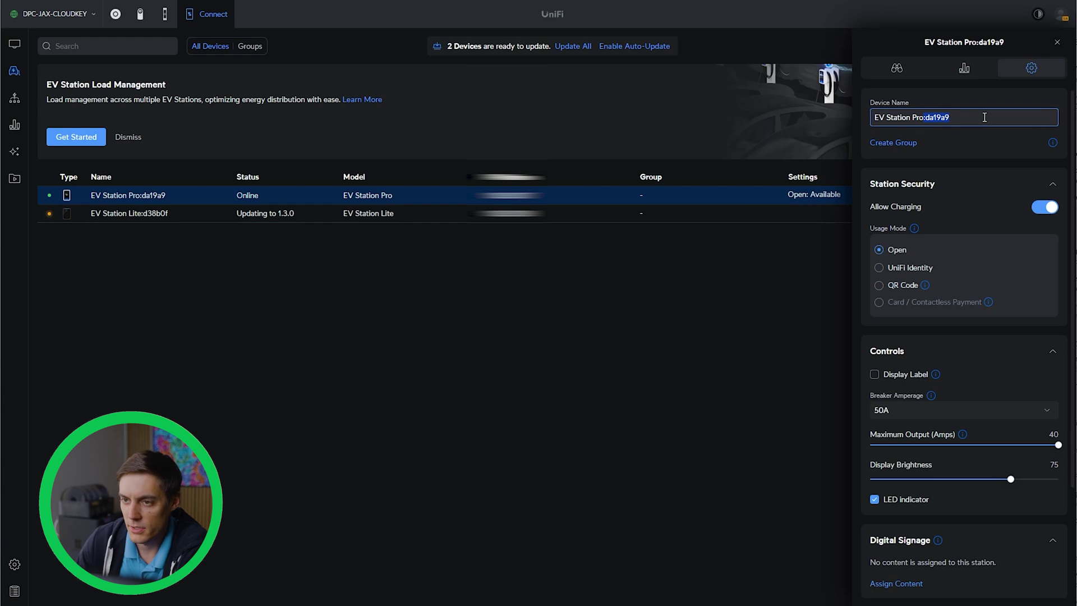
- Shorten the device name to 'EV Station Pro' by deleting the trailing code
key(BackSpace)
click(936, 239)
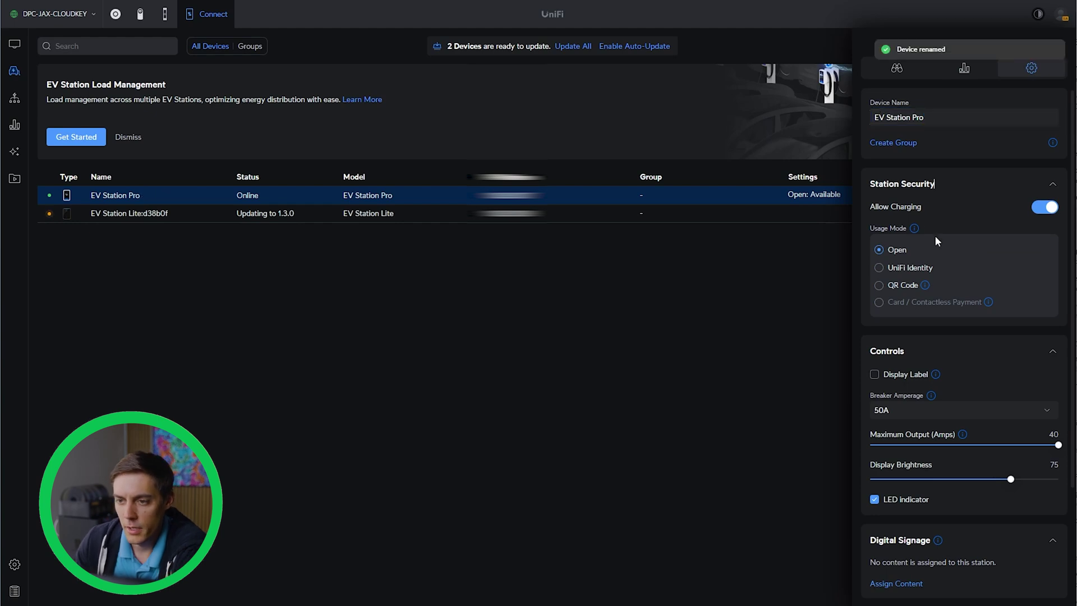
scroll(915, 207, down, 2)
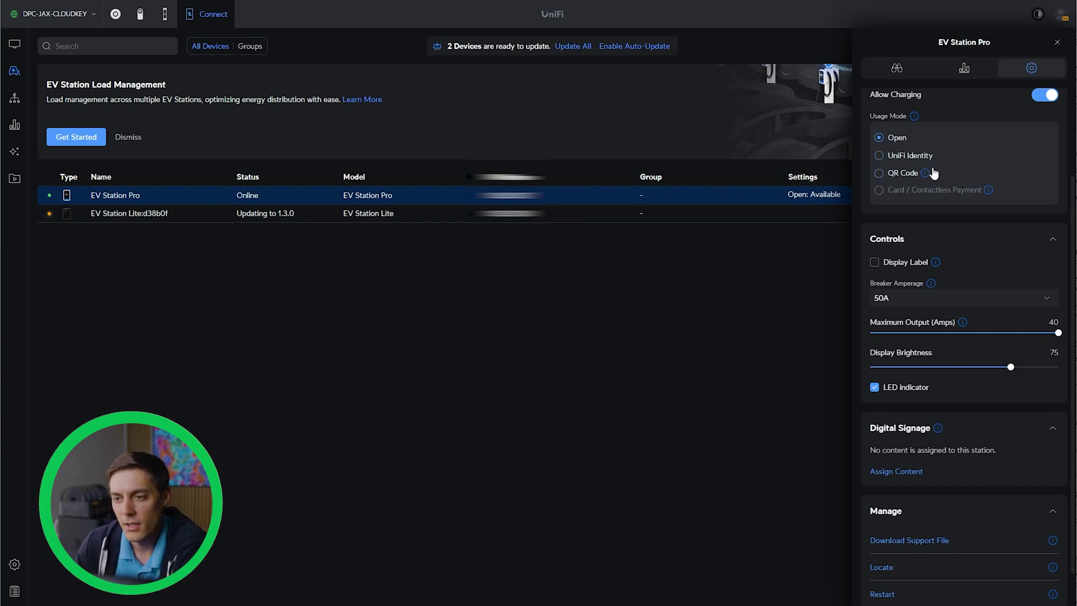
mouse_move(926, 178)
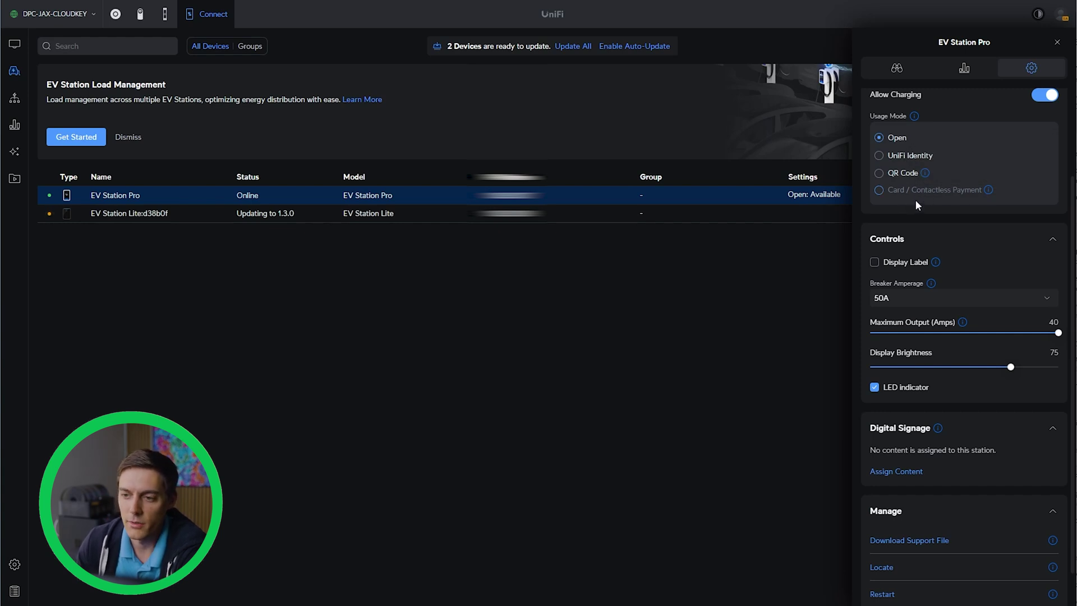
scroll(923, 199, down, 1)
mouse_move(936, 219)
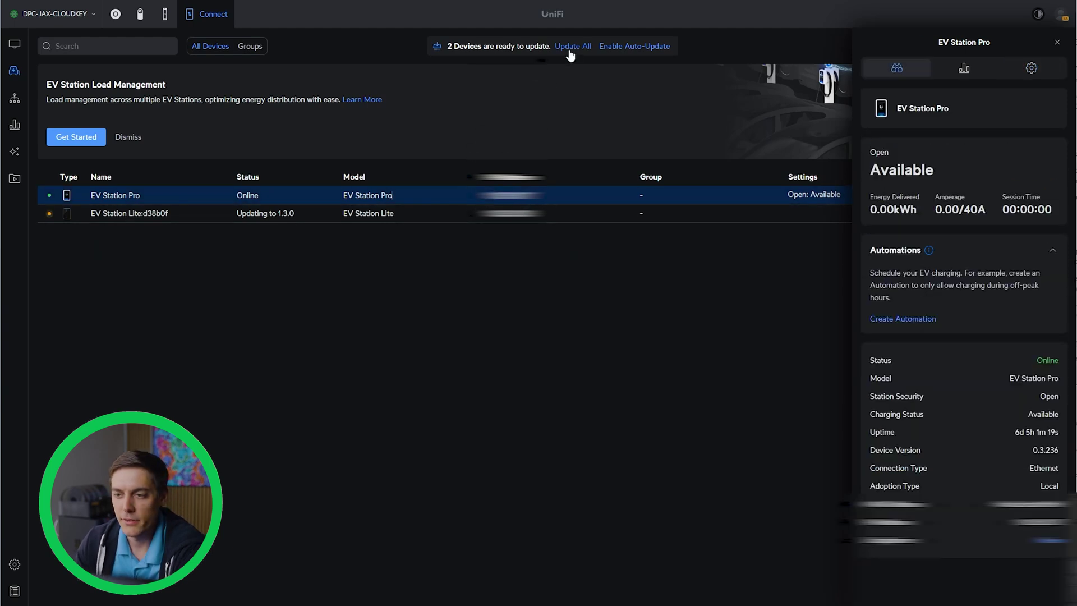
- Enable Auto-Update from the Update All prompt and reopen EV Station Pro's settings
click(568, 47)
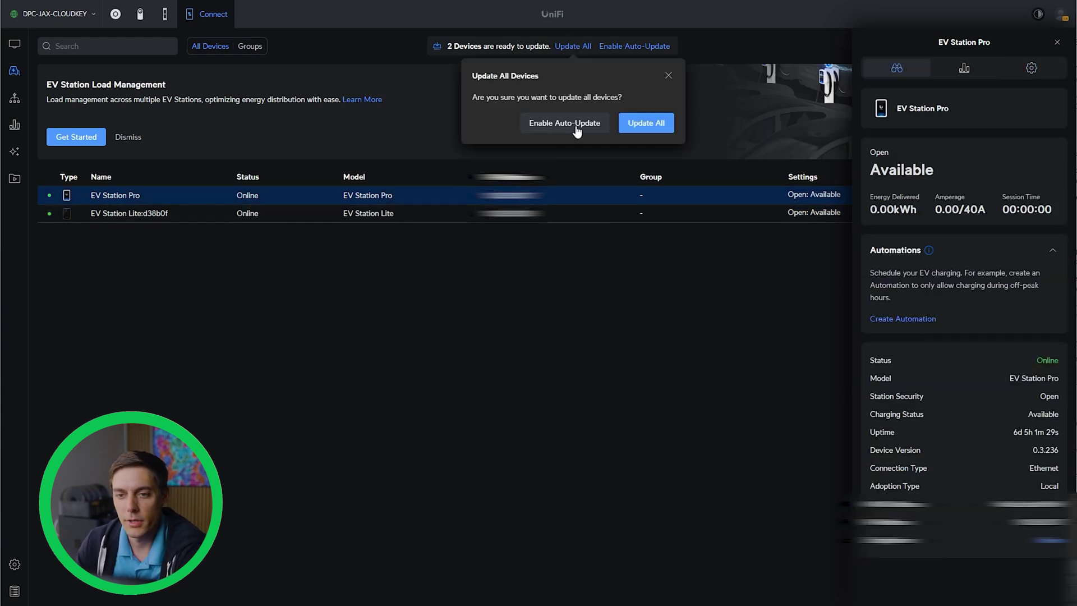
click(576, 126)
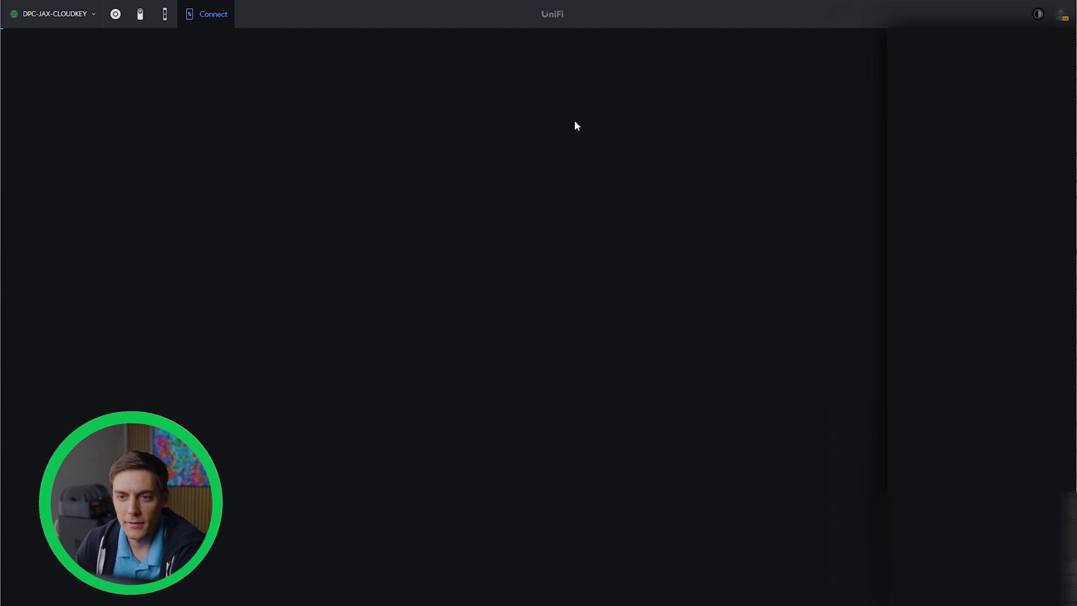
click(1031, 68)
scroll(982, 350, down, 1)
scroll(982, 350, down, 3)
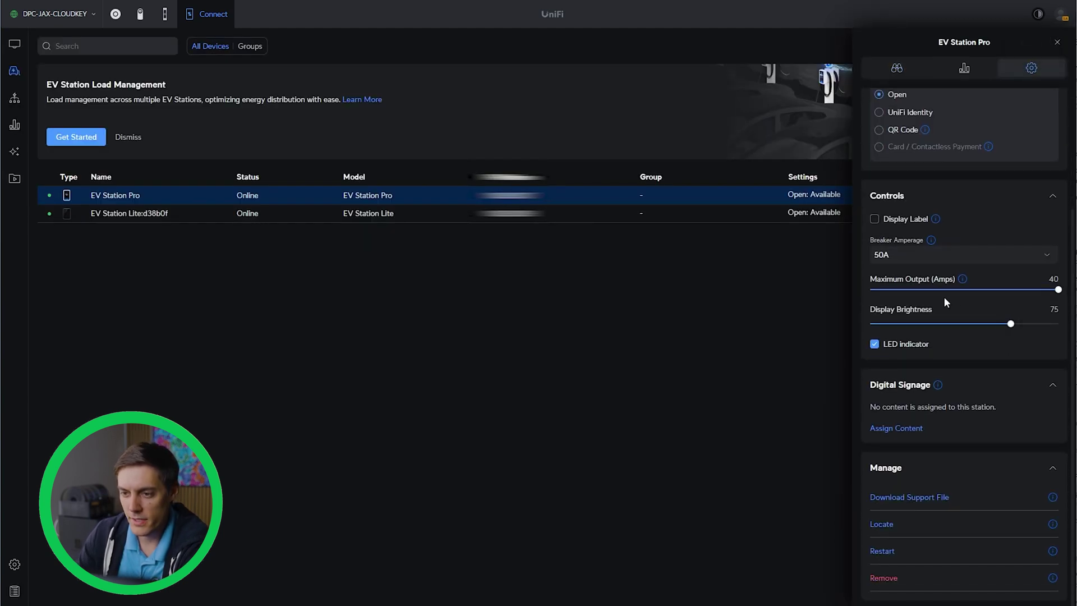
click(930, 239)
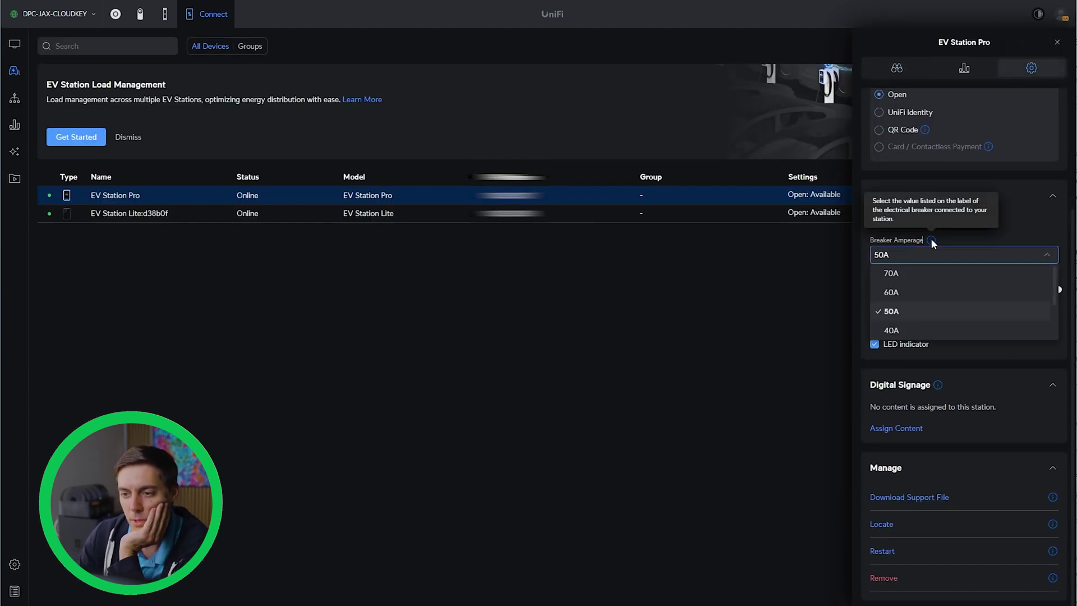
click(990, 238)
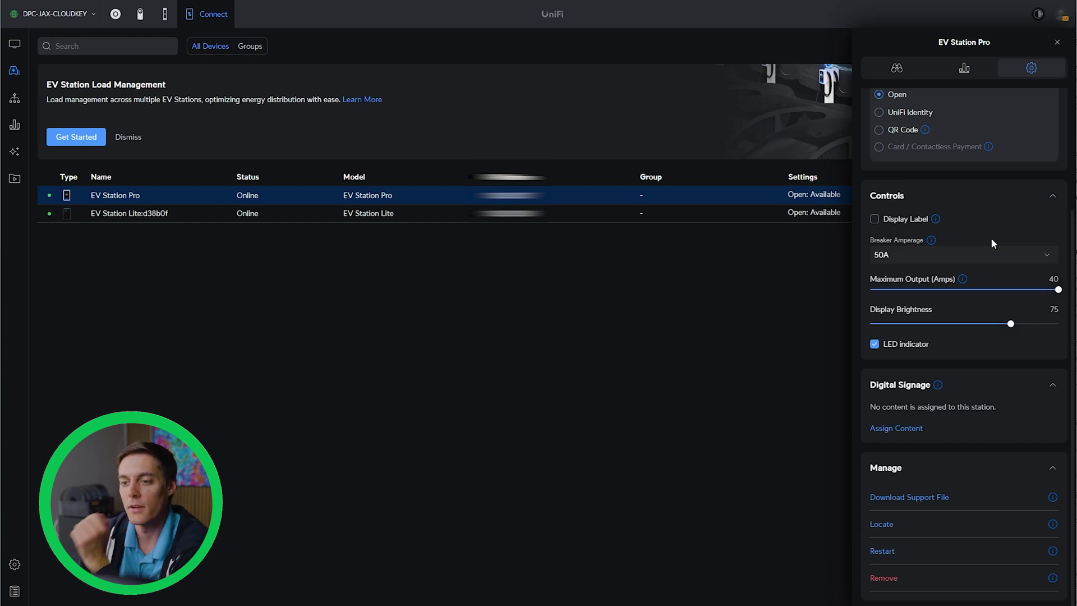
click(986, 248)
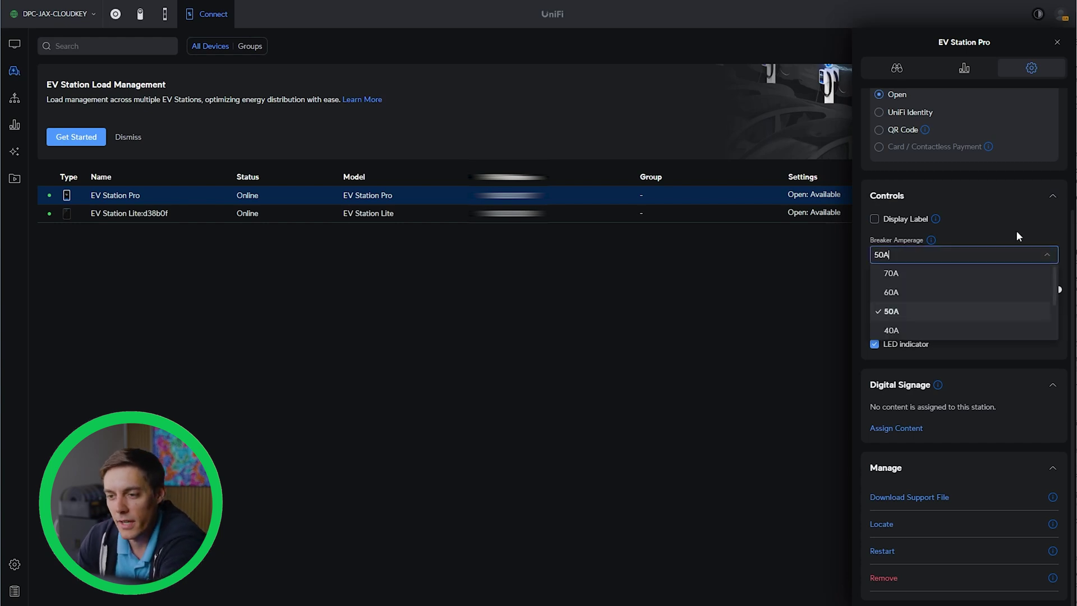
click(1056, 233)
mouse_move(961, 280)
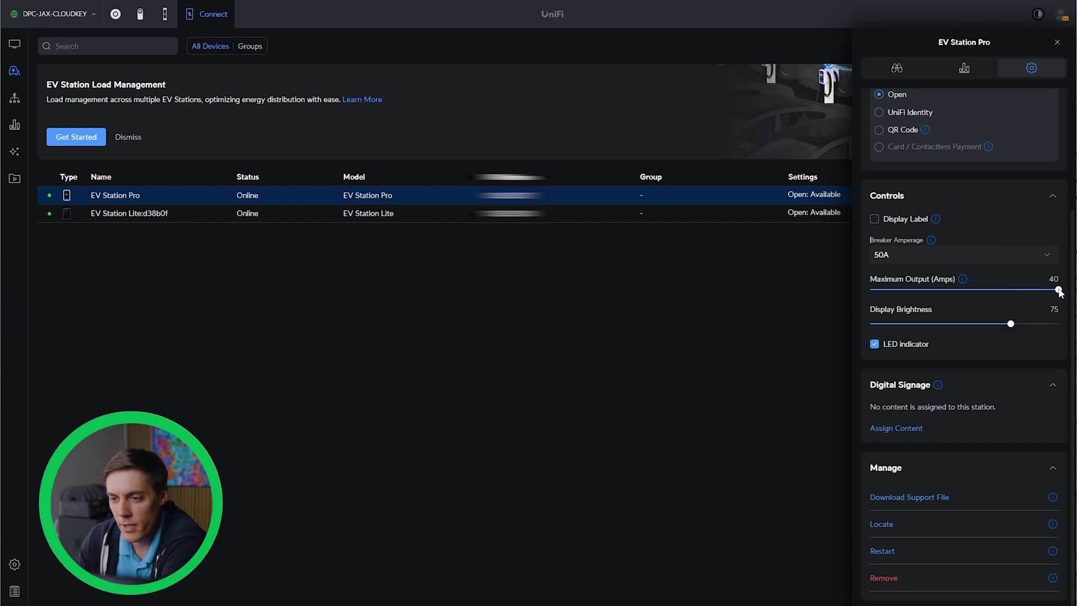
click(918, 259)
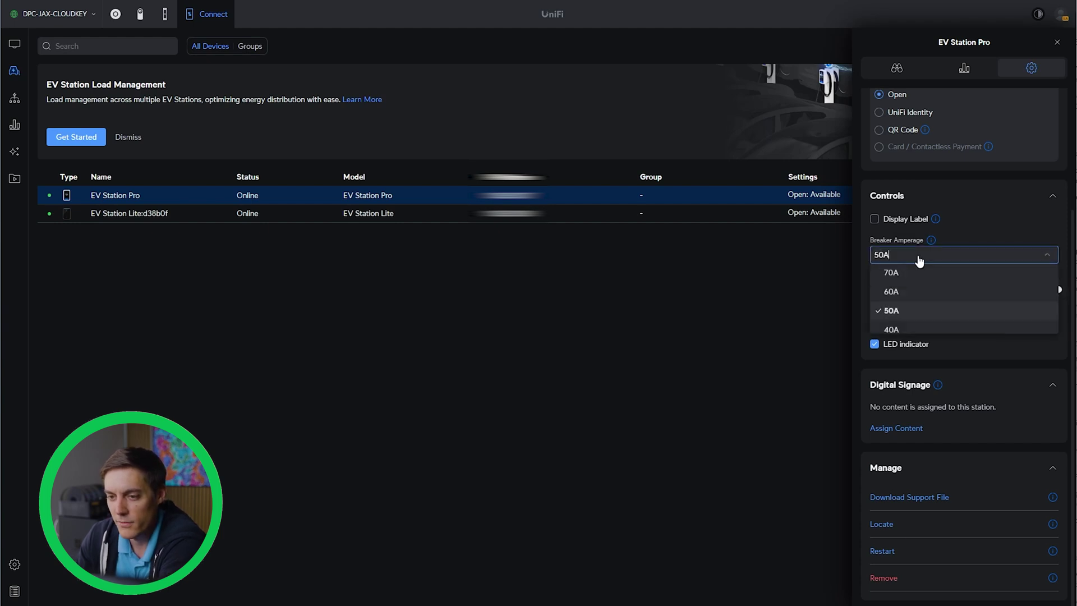
click(917, 294)
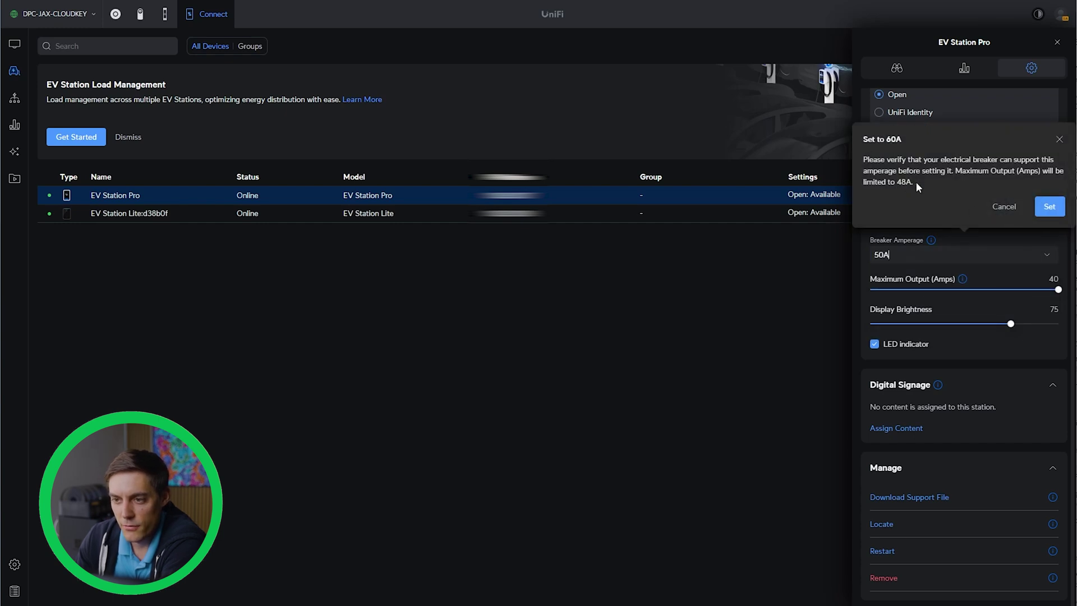
click(887, 185)
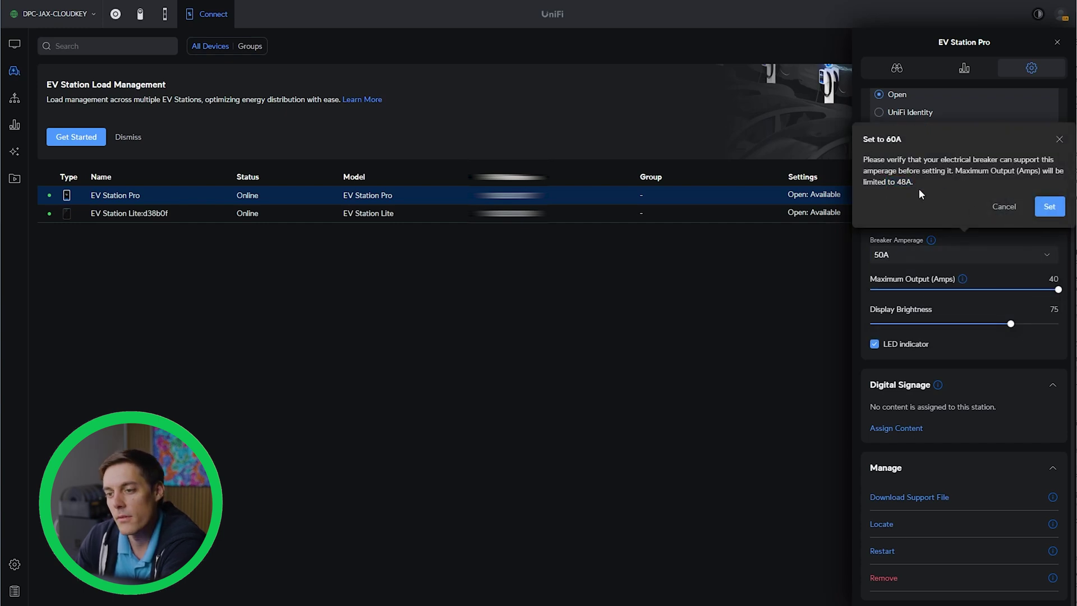
click(1004, 206)
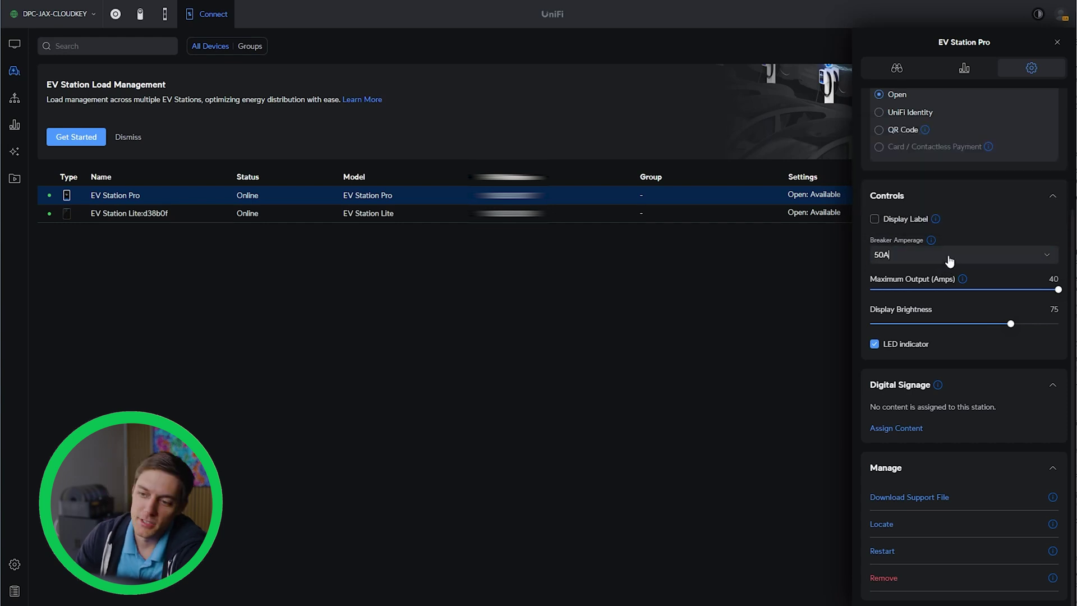
click(948, 259)
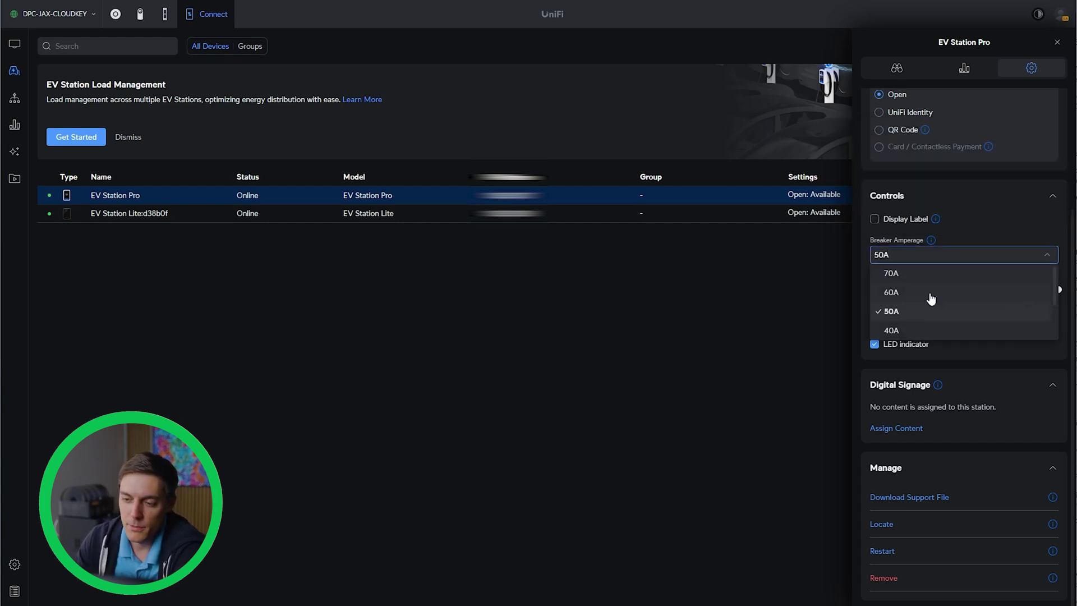
click(930, 292)
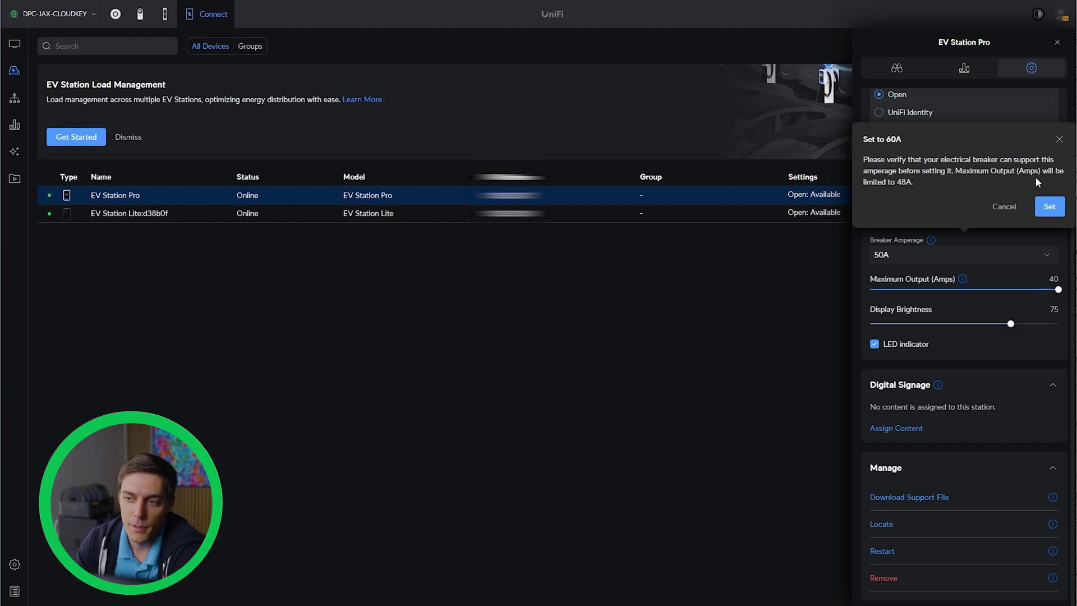
click(1003, 207)
scroll(1041, 269, up, 3)
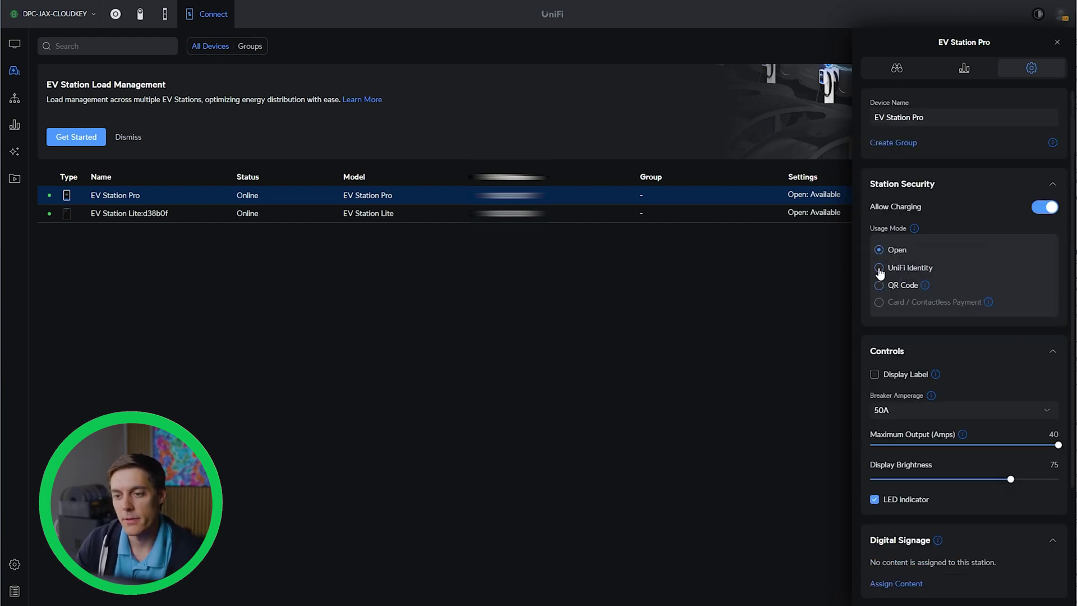
- Set EV Station Pro's usage mode to UniFi Identity with Fallback Security at No Access
click(922, 273)
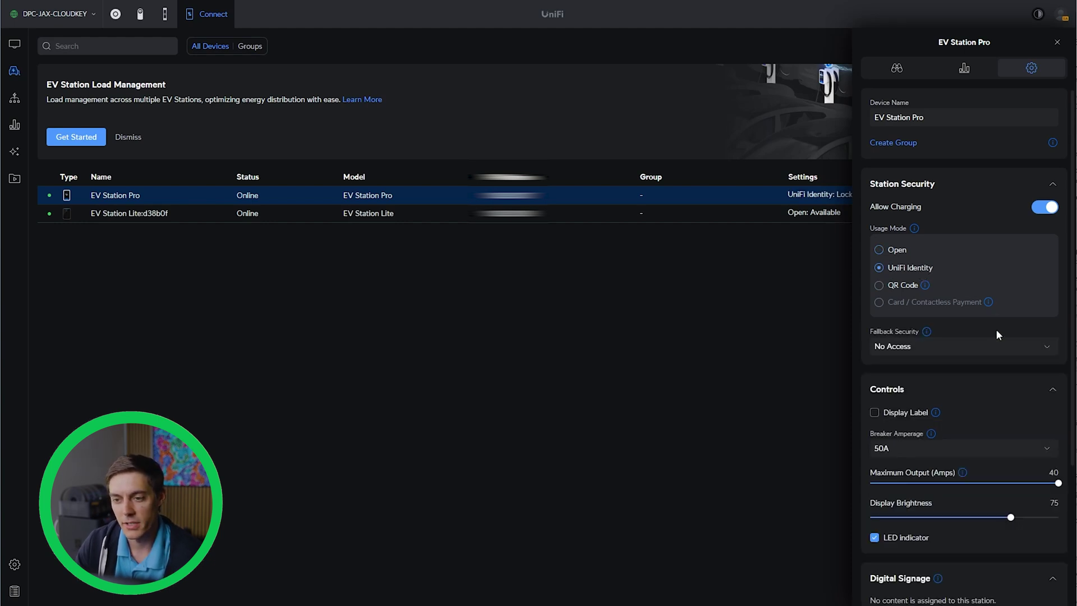
scroll(924, 222, down, 2)
mouse_move(926, 220)
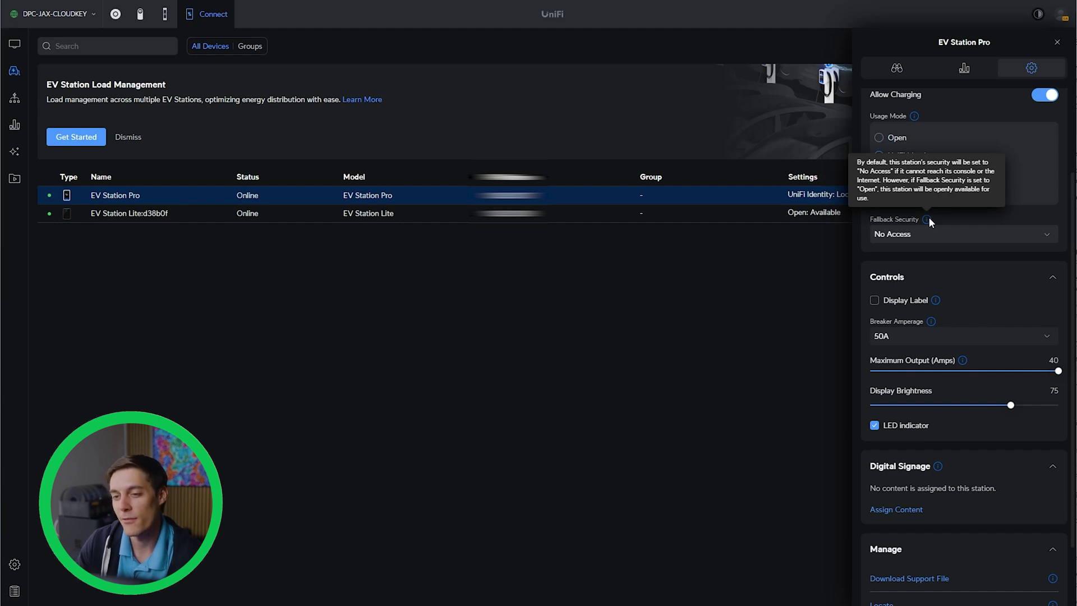
click(923, 236)
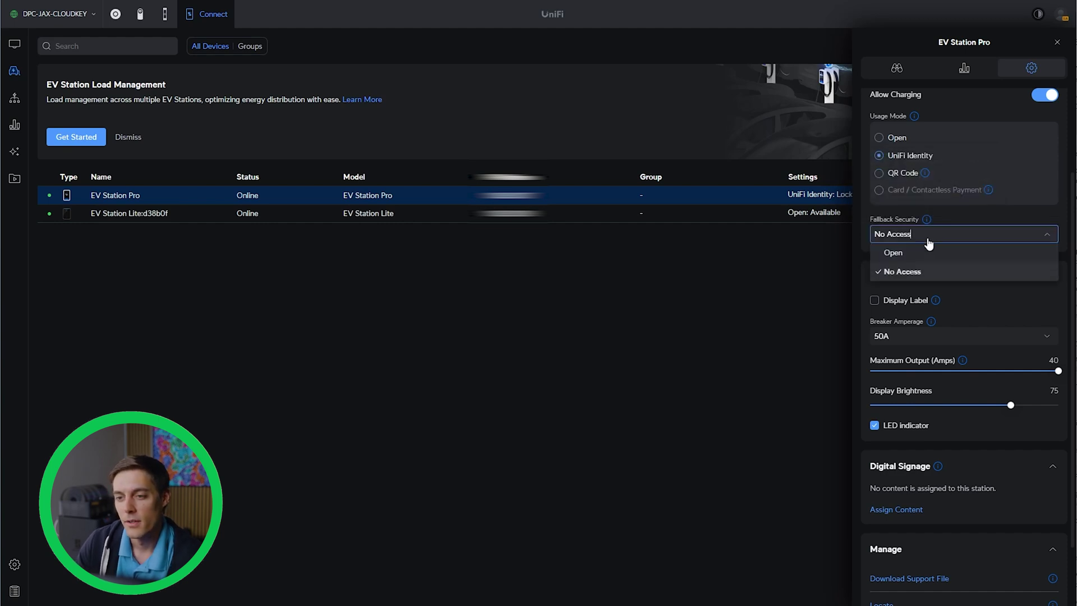
click(916, 273)
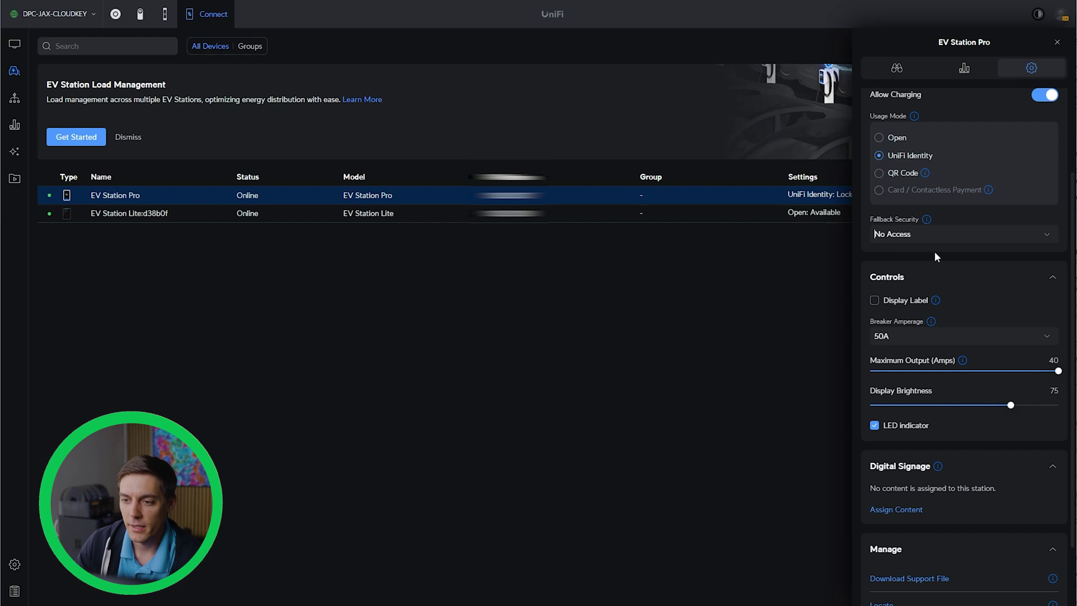
scroll(936, 257, up, 2)
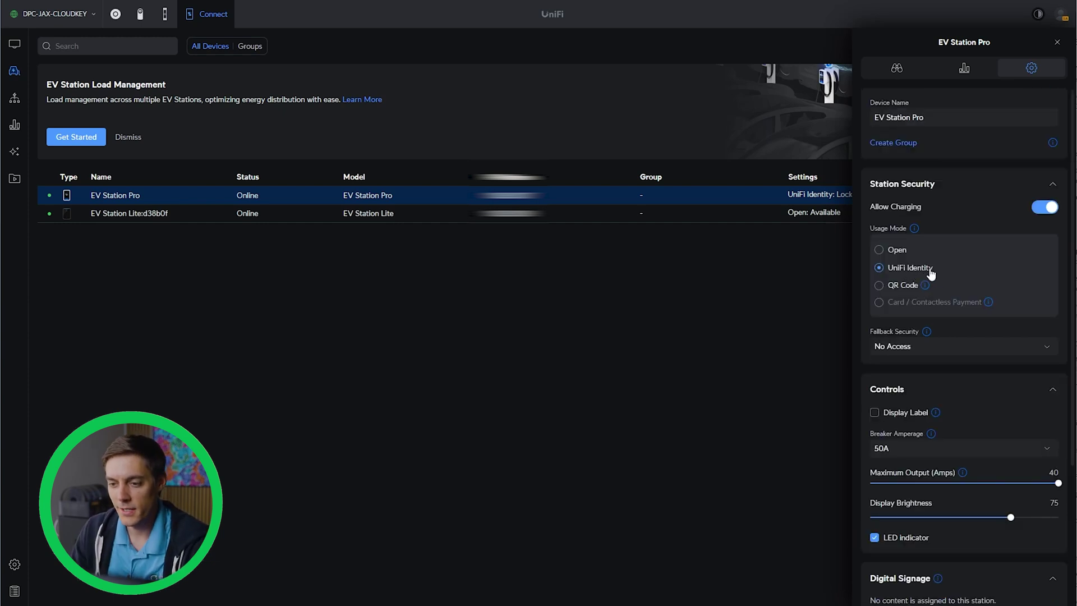
click(973, 350)
click(939, 385)
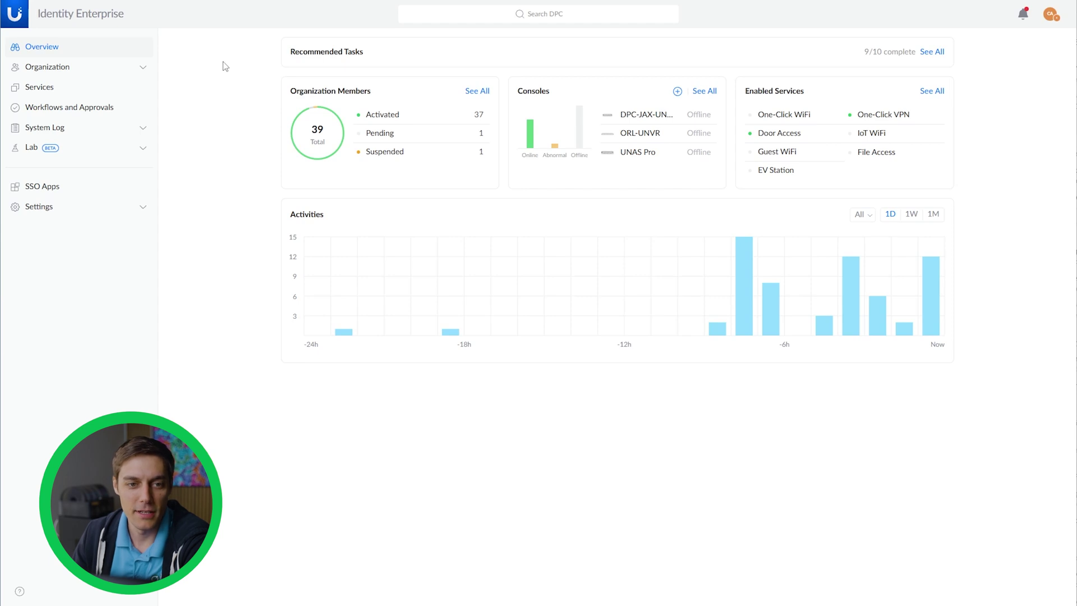
- Enable the EV Stations service on the DPC-JAX-CLOUDKEY console
click(39, 89)
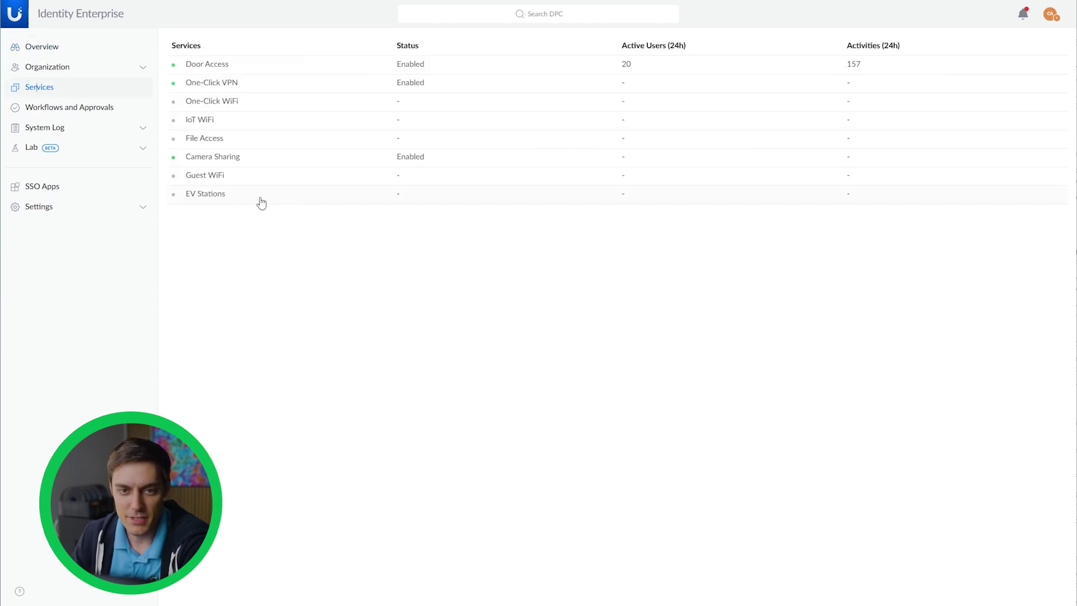
click(309, 197)
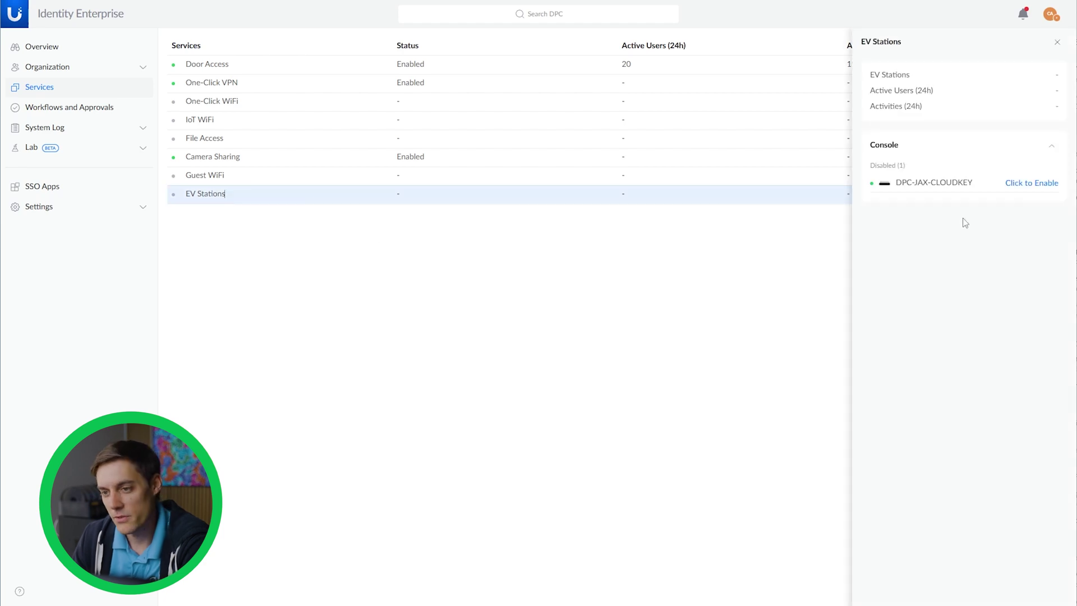
click(1033, 185)
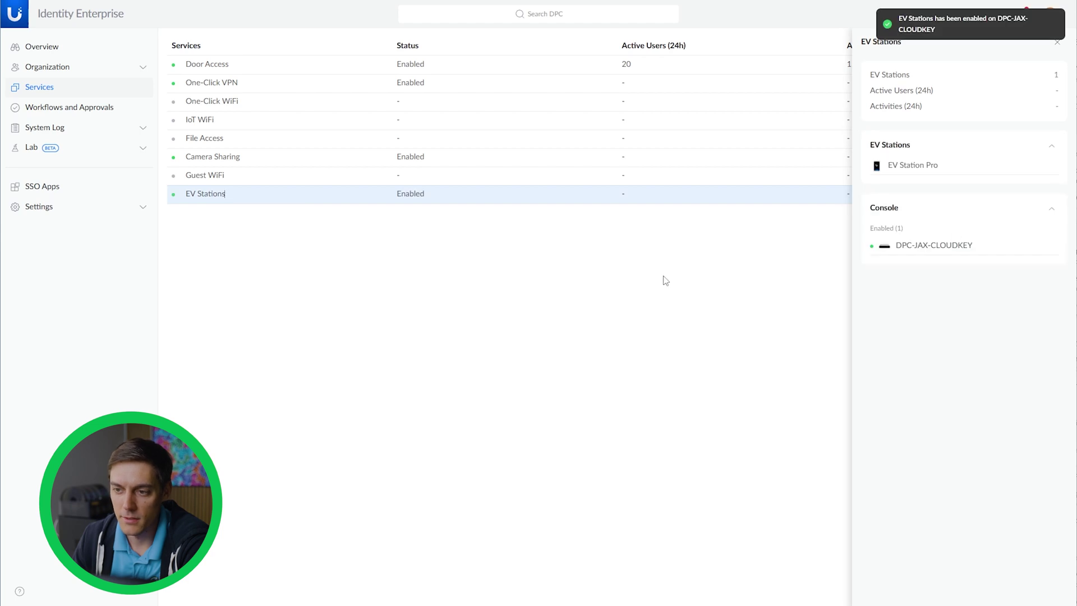
- Assign EV Station Pro to All Organization Users
click(946, 165)
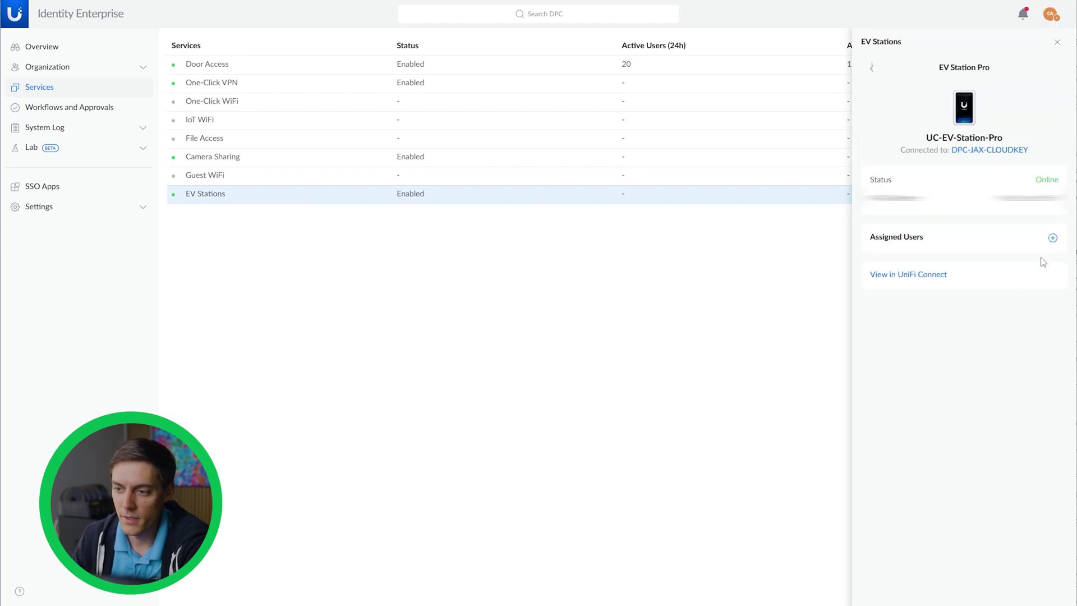
click(1052, 237)
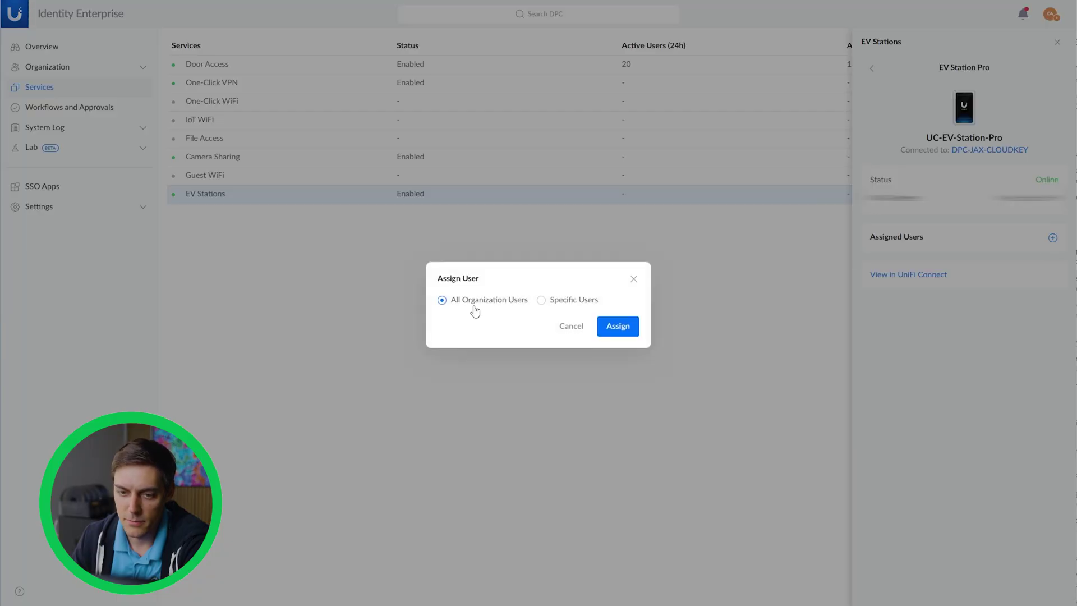
click(561, 326)
click(1053, 238)
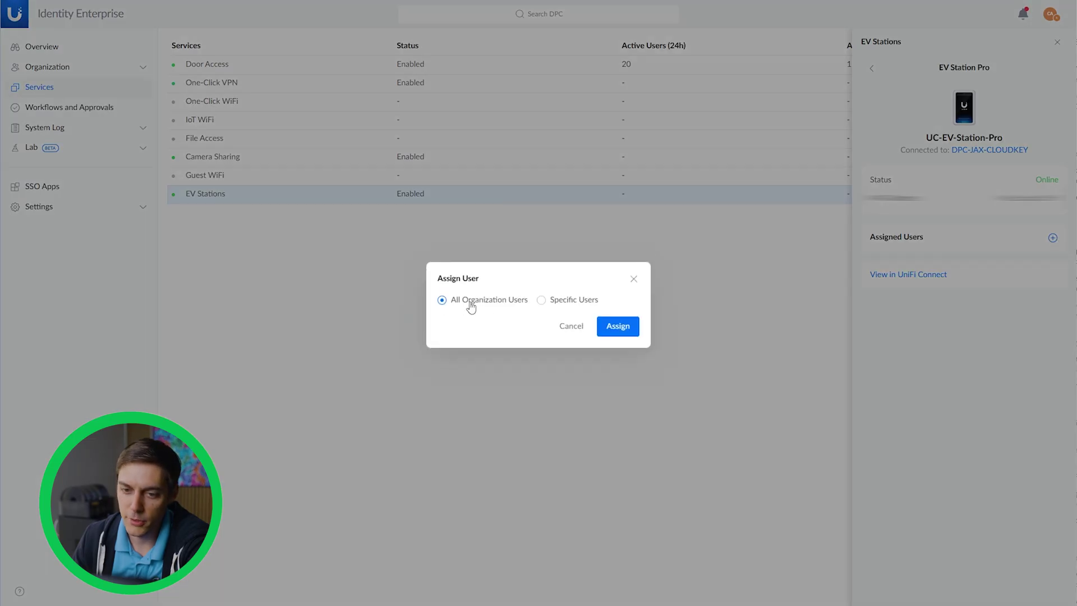
click(617, 326)
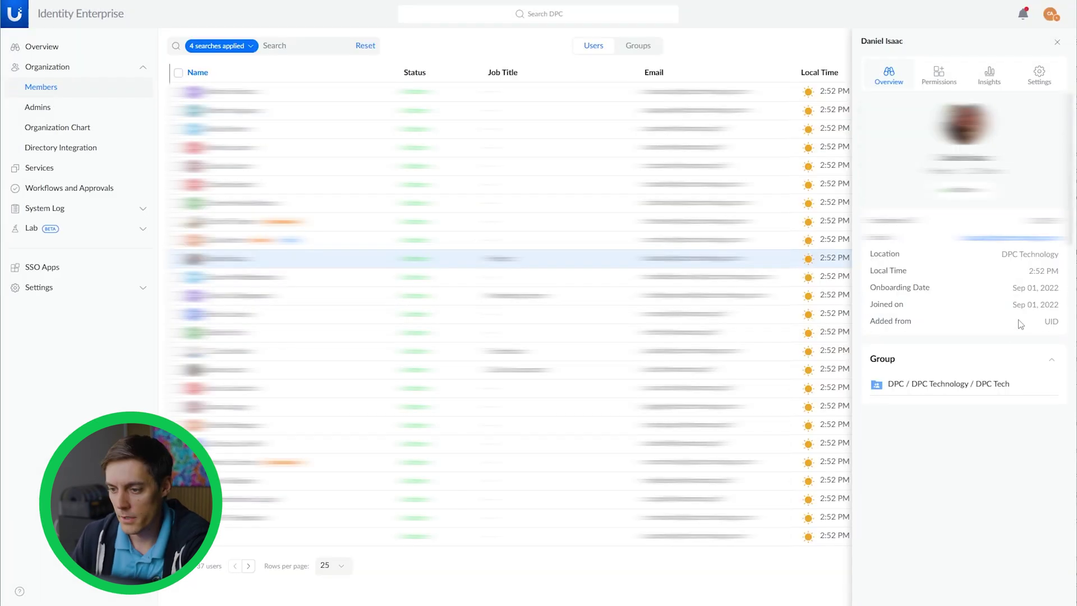
- Check a member's Permissions tab for the EV Station Charger grant, cancelling the Assign EV Stations dialog
click(939, 76)
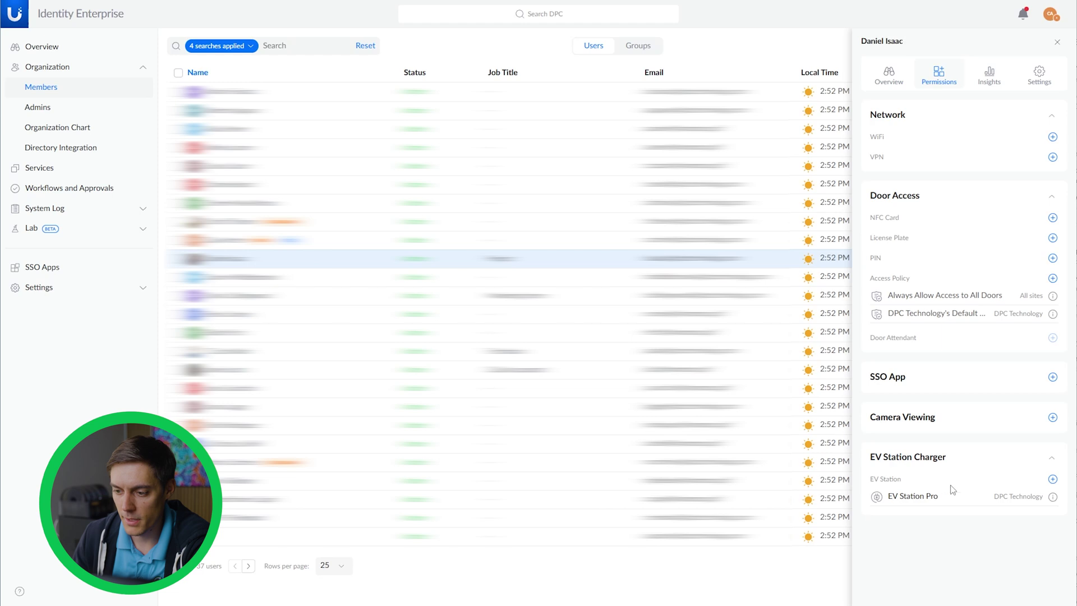
click(1051, 479)
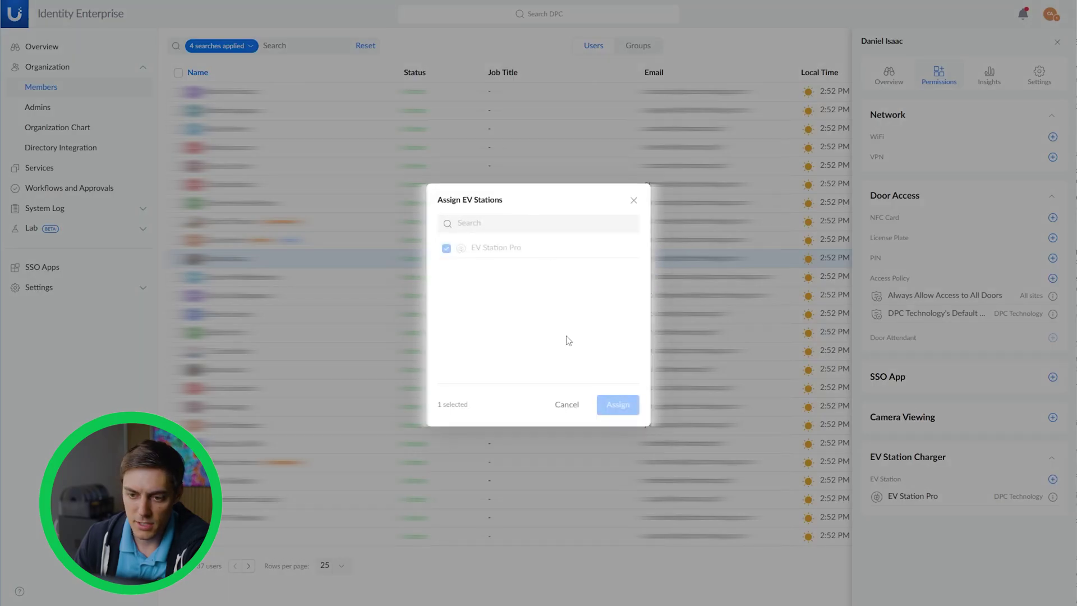
click(567, 406)
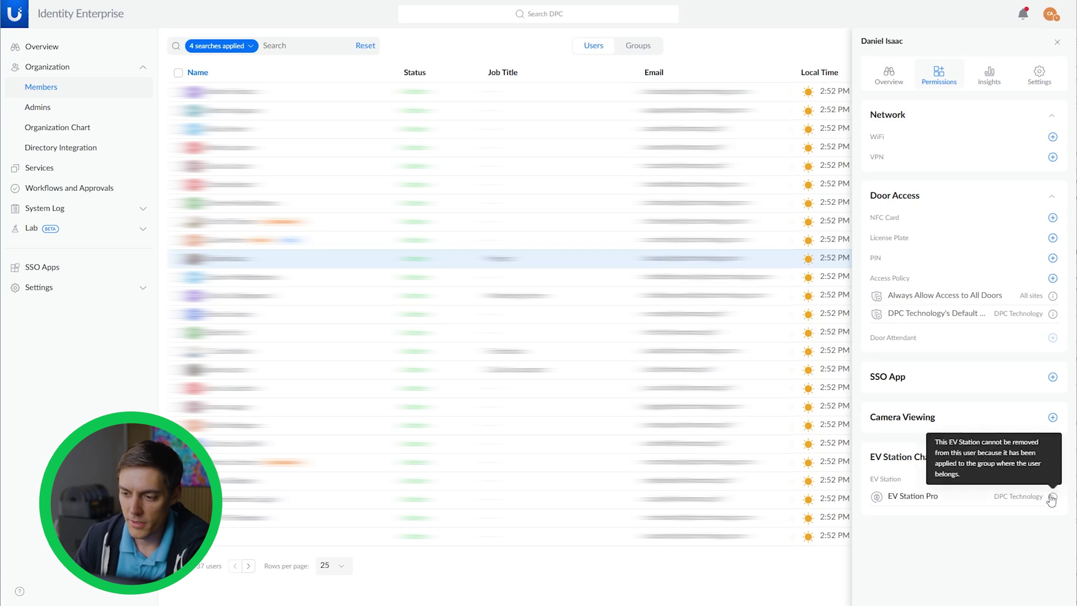
mouse_move(1053, 503)
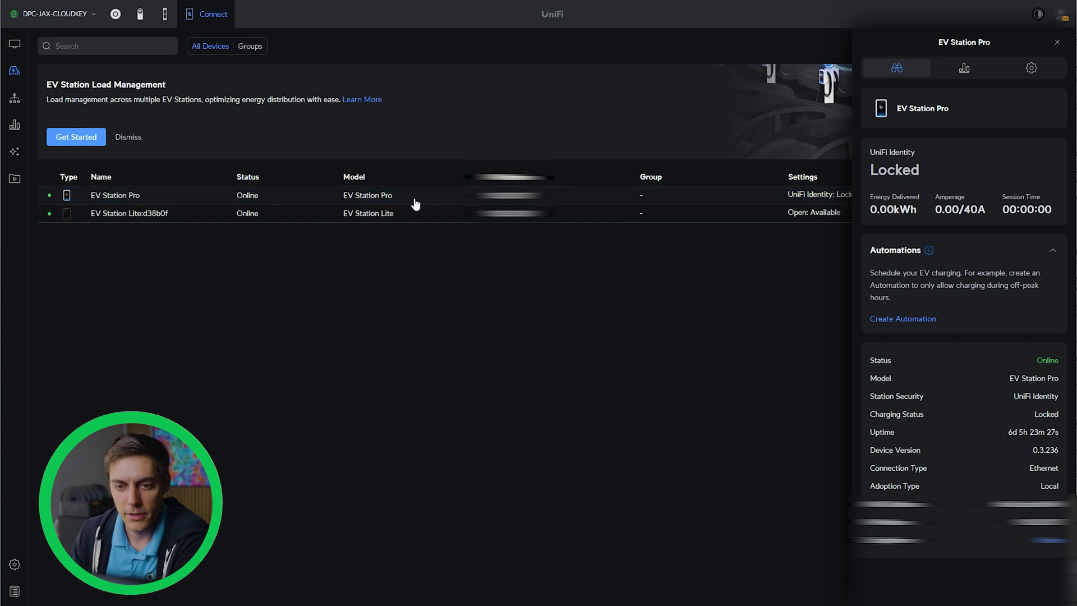
- Start a scheduled automation for EV Station Pro repeating Monday through Friday
click(541, 201)
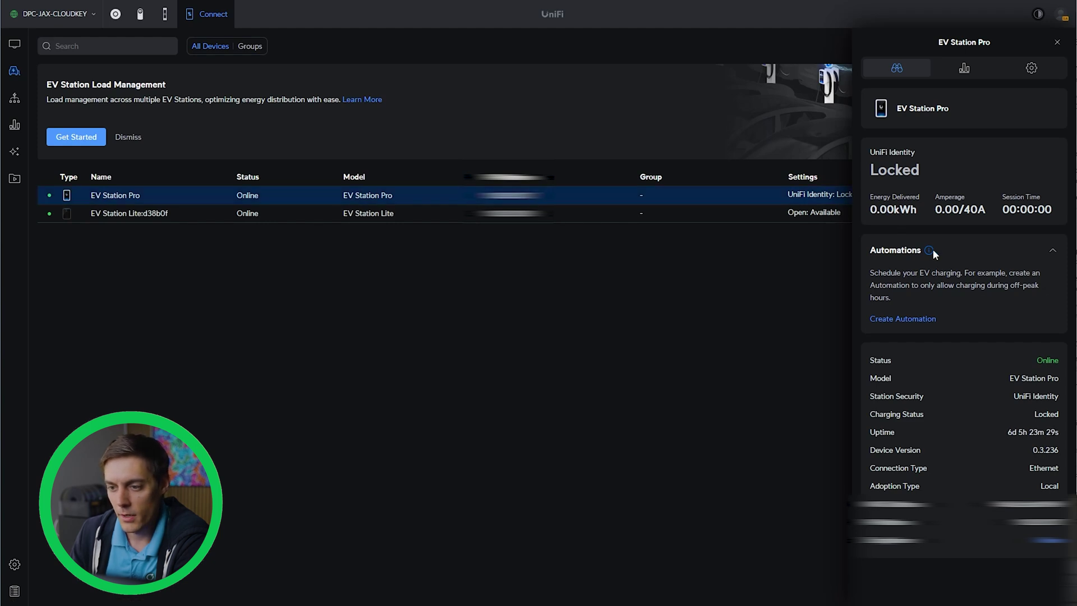
mouse_move(926, 256)
click(901, 319)
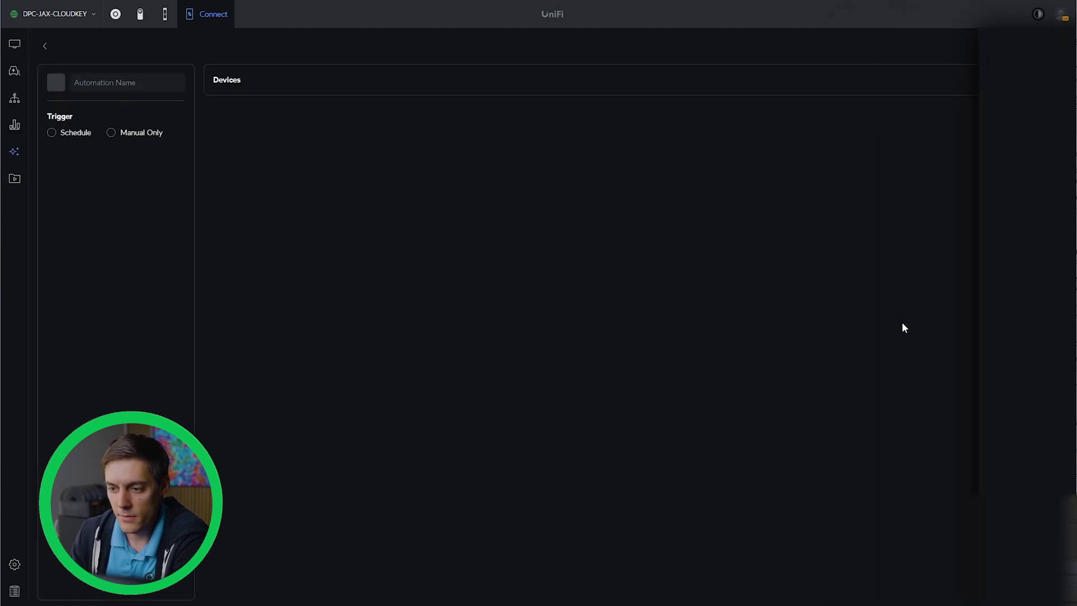
click(52, 133)
click(54, 214)
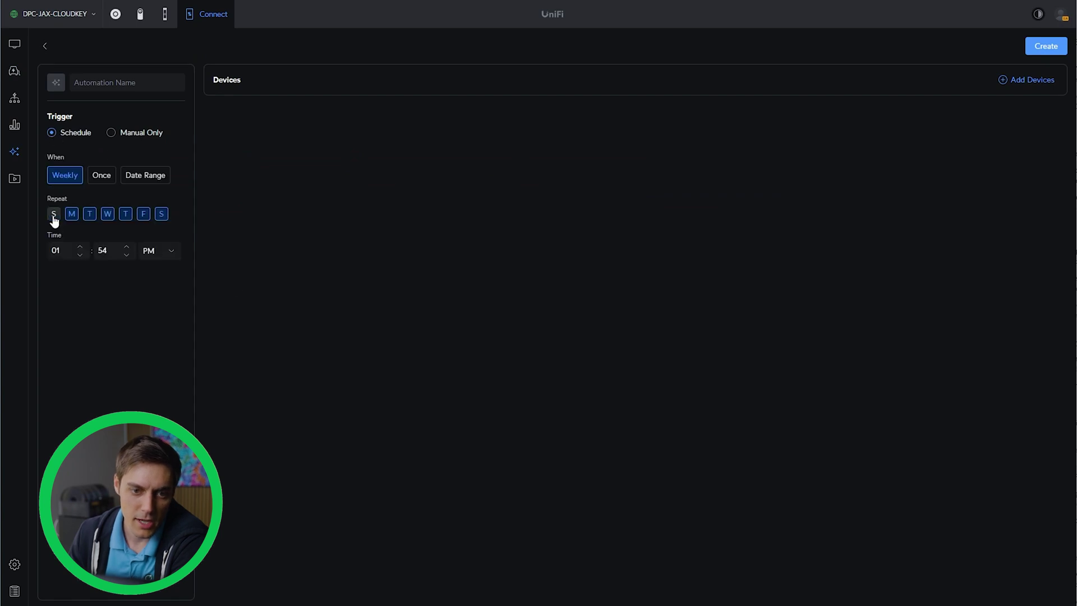
click(161, 214)
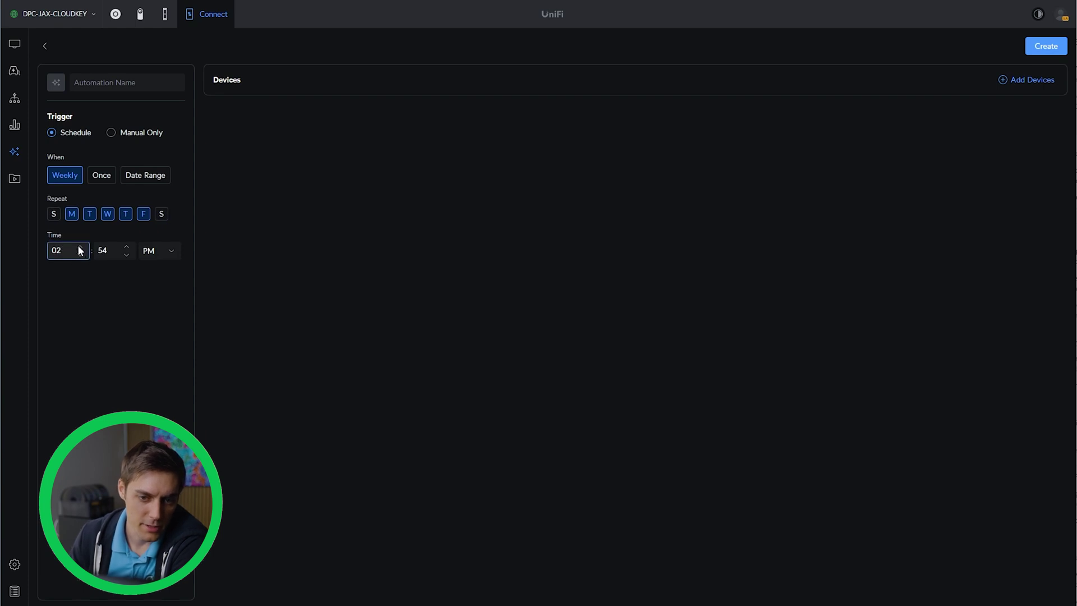
- Name it 'Work Hours', keep EV Station Pro charging via UniFi Identity, and save
click(1010, 80)
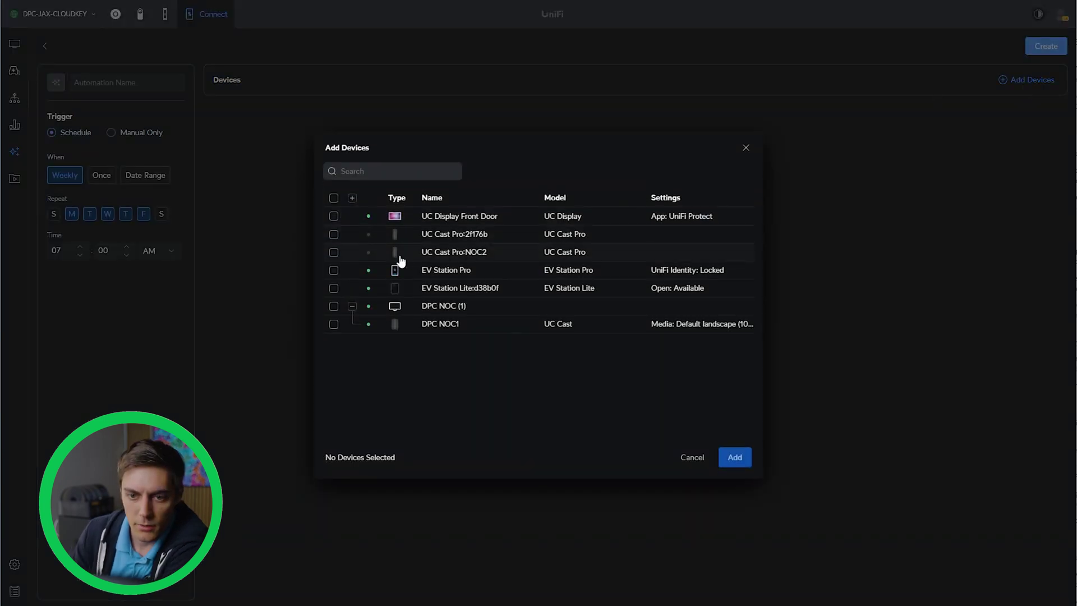
click(111, 82)
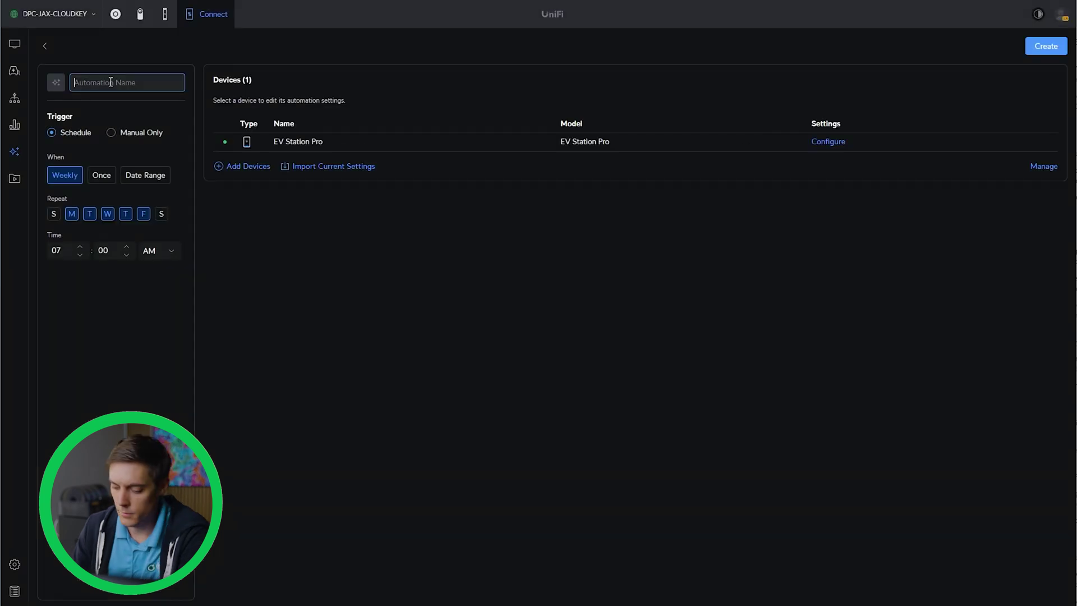
text(Work Hours)
click(823, 142)
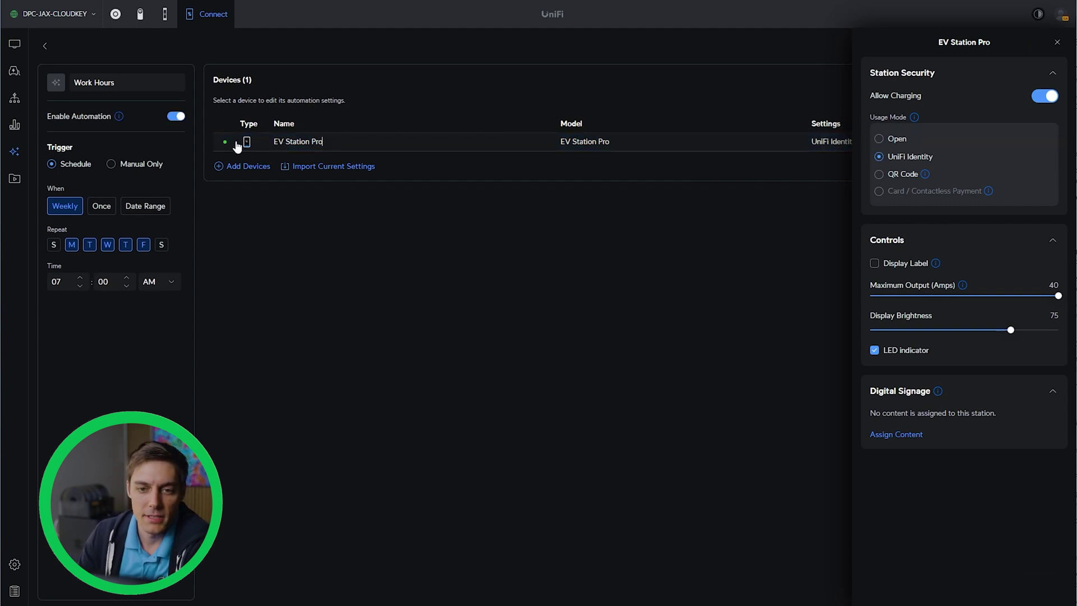
click(302, 147)
click(781, 151)
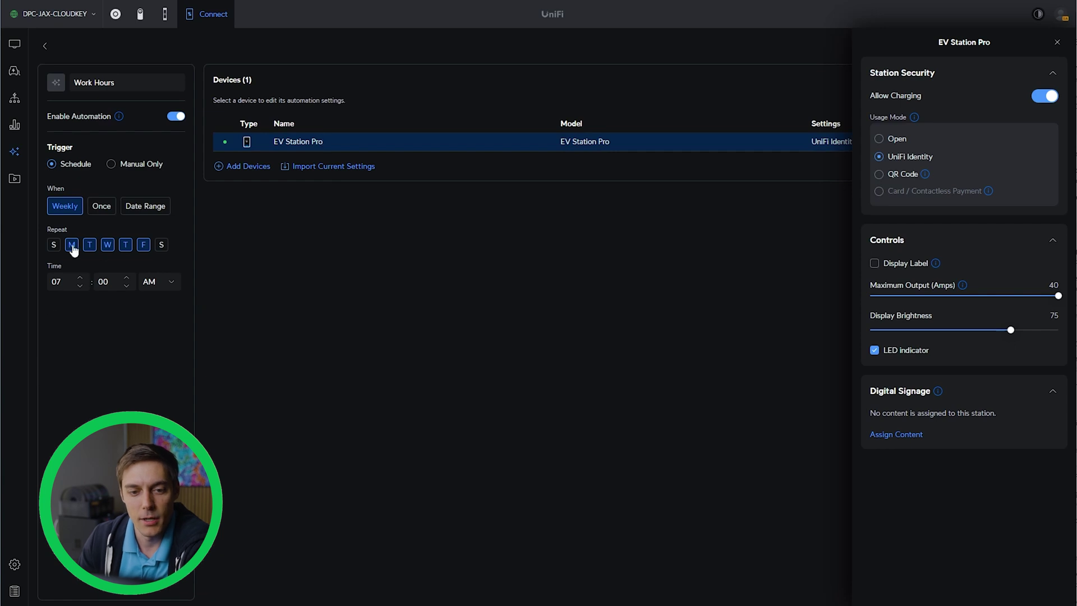
click(1056, 45)
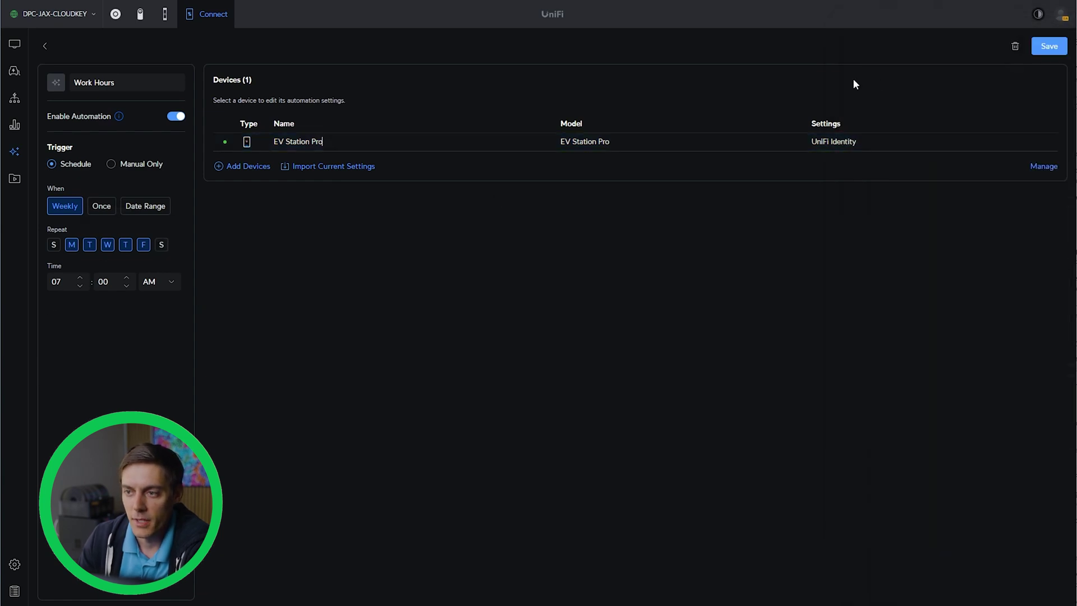
click(1044, 50)
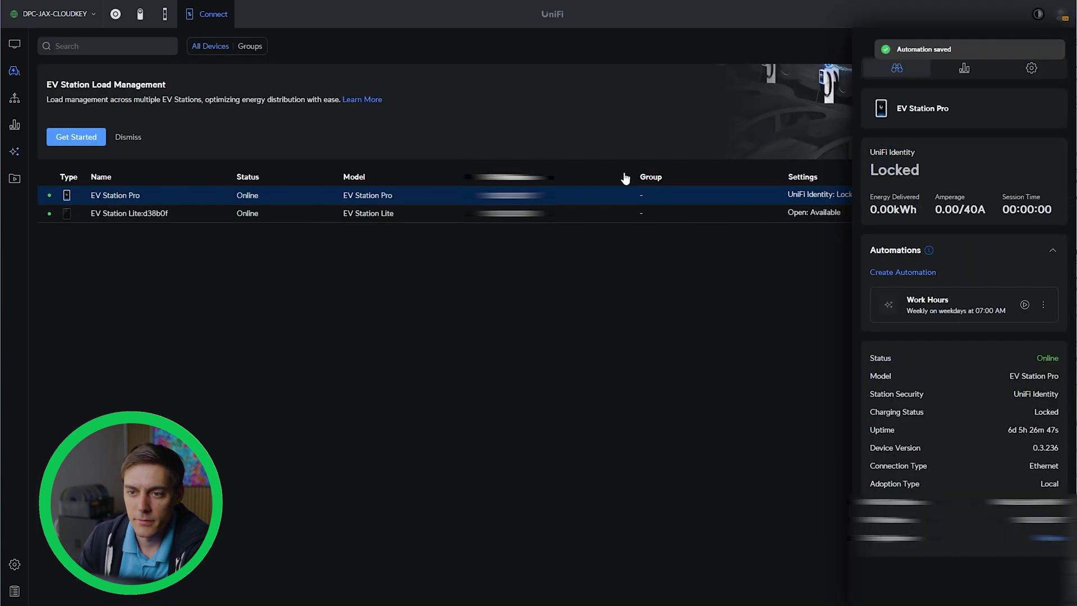
- Create another scheduled automation triggering weekdays at 06:00 PM
click(887, 270)
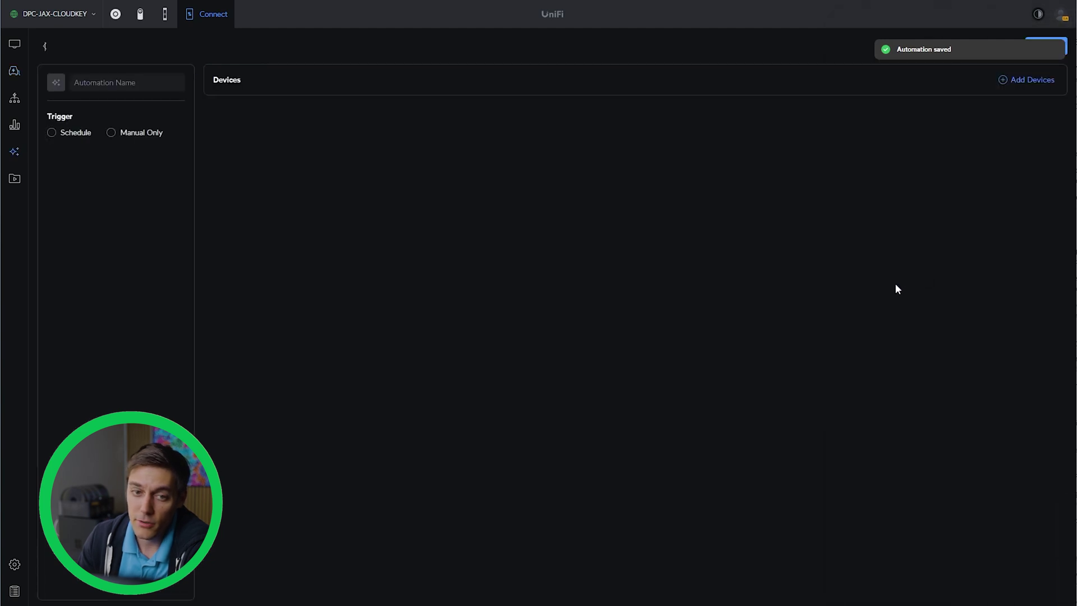
click(51, 132)
click(54, 214)
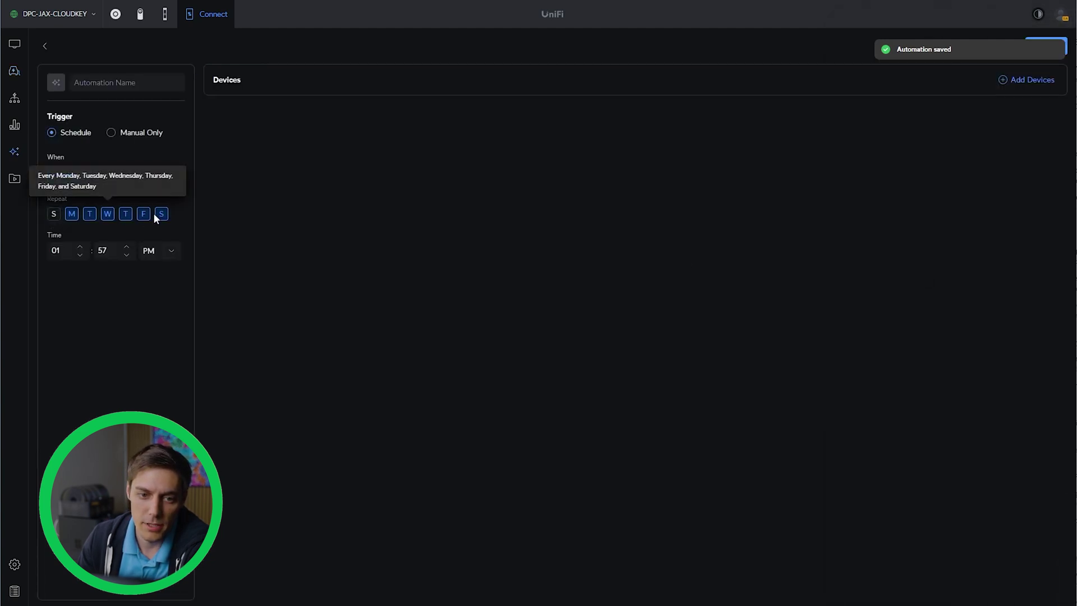
click(162, 214)
click(55, 250)
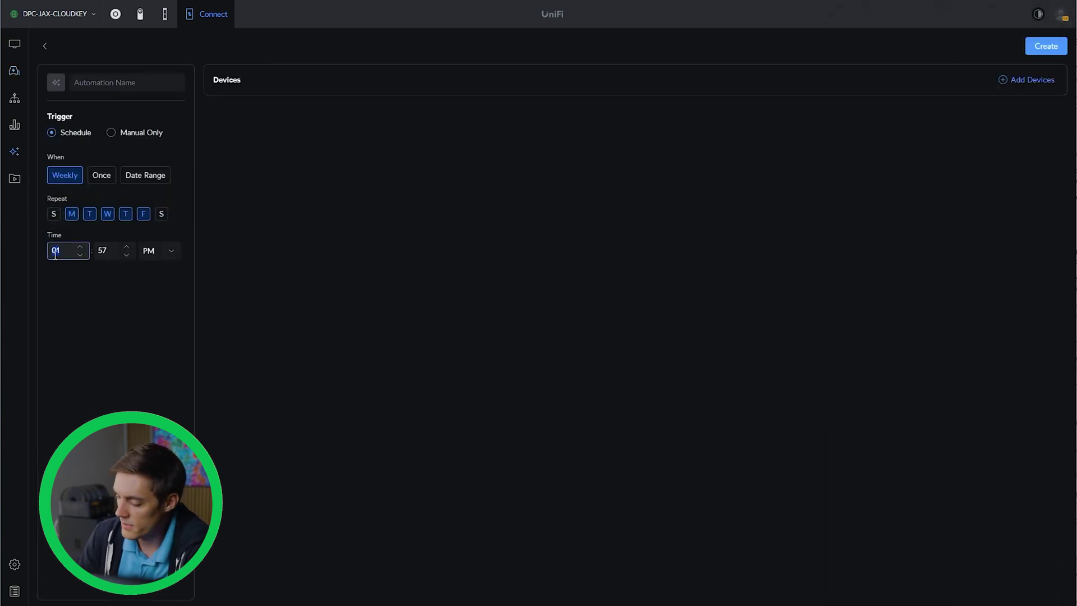
text(6)
click(99, 250)
text(00)
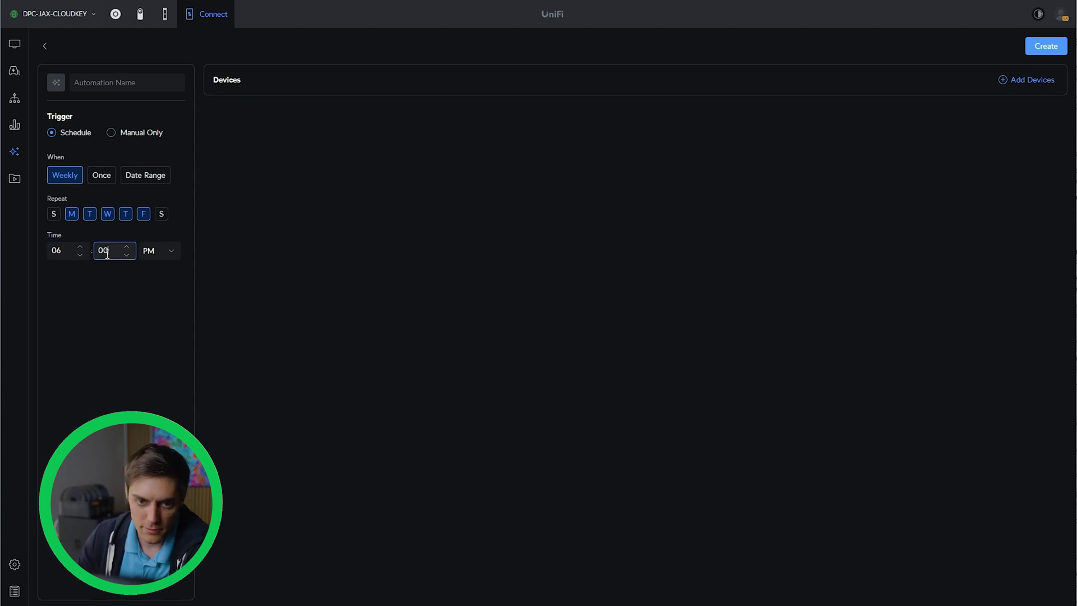
click(476, 245)
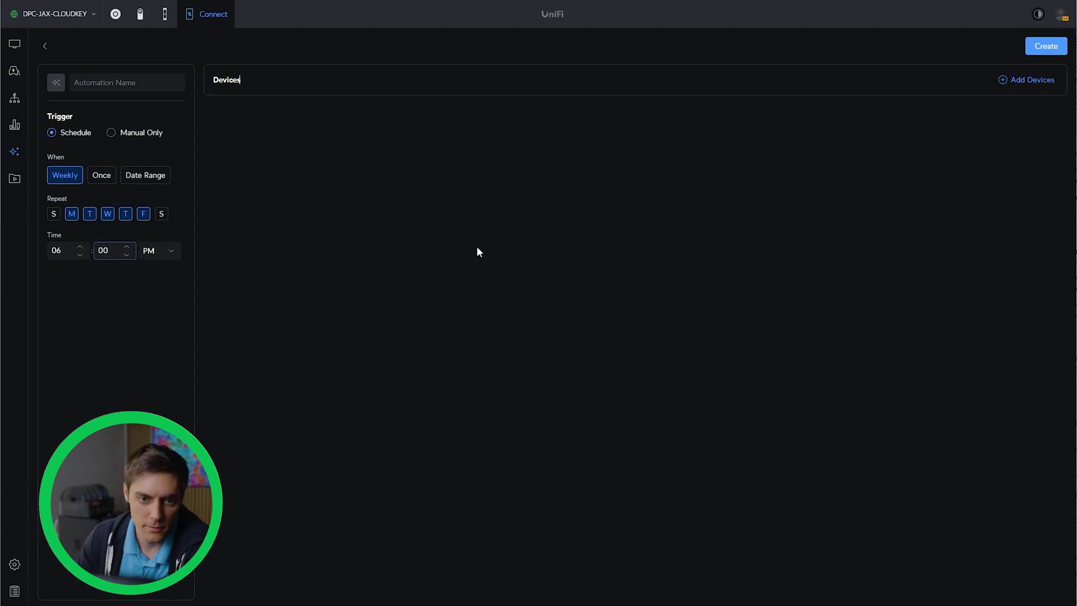
- Add EV Station Pro with charging disallowed and brightness 20, and begin naming it 'Work Hours Clo'
click(1027, 79)
click(333, 270)
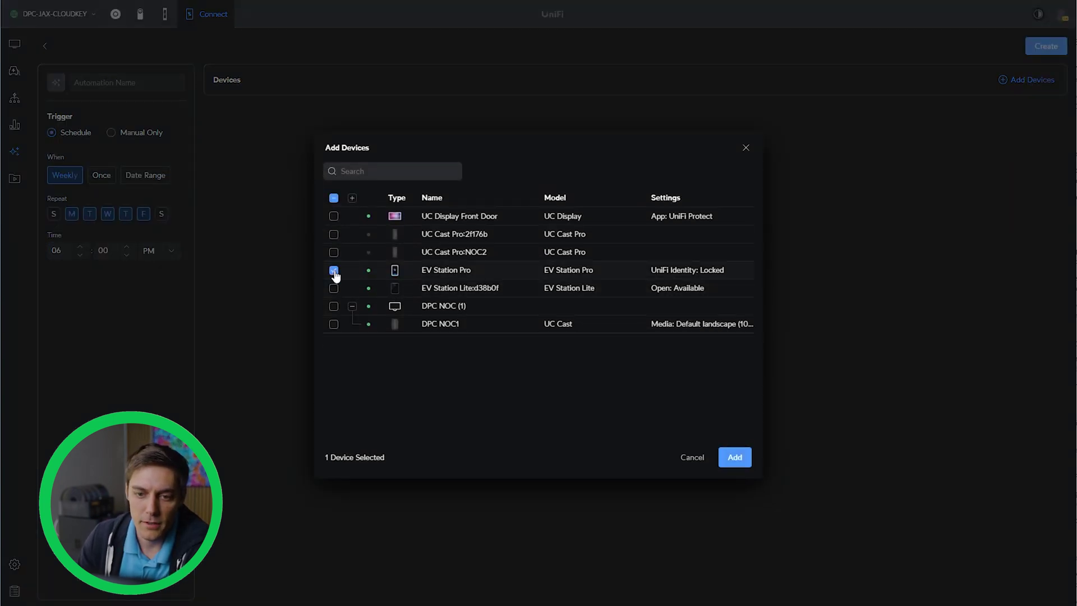
click(734, 457)
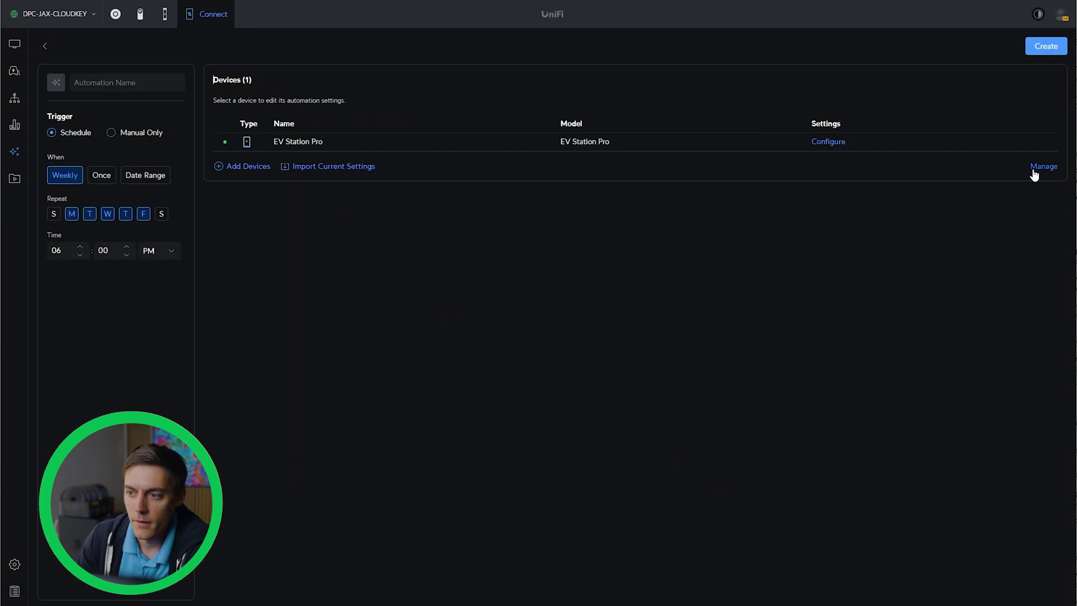
click(829, 142)
click(1040, 99)
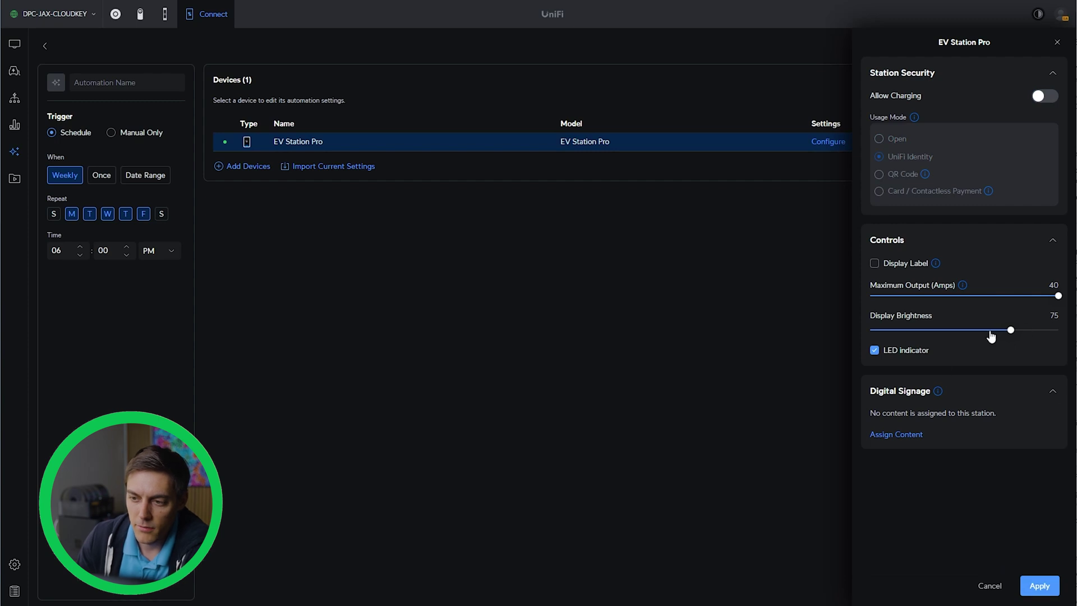
drag(1008, 331, 909, 335)
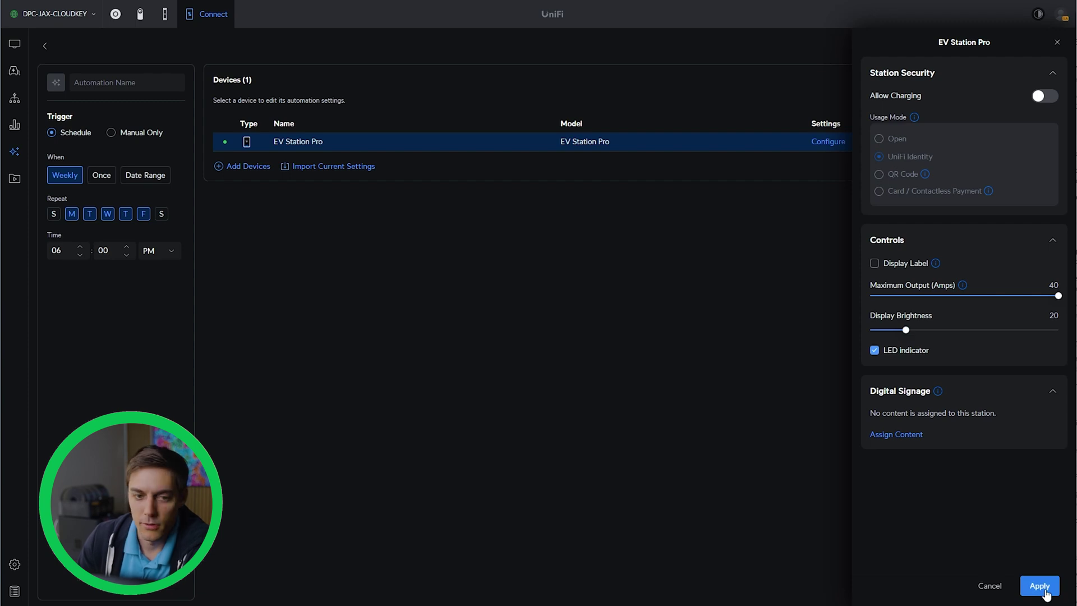
click(1044, 592)
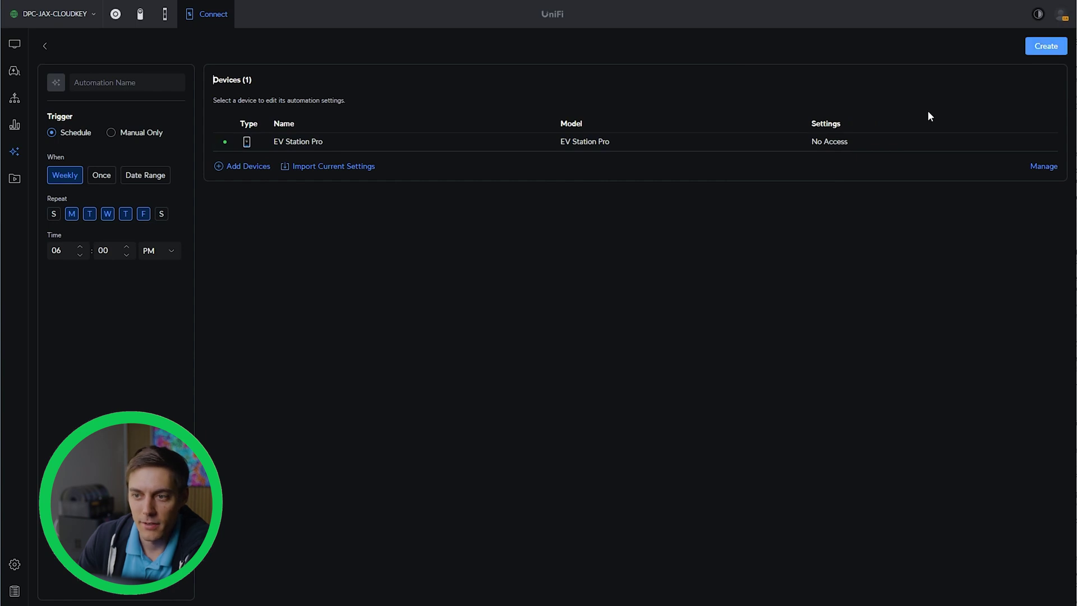
click(1046, 46)
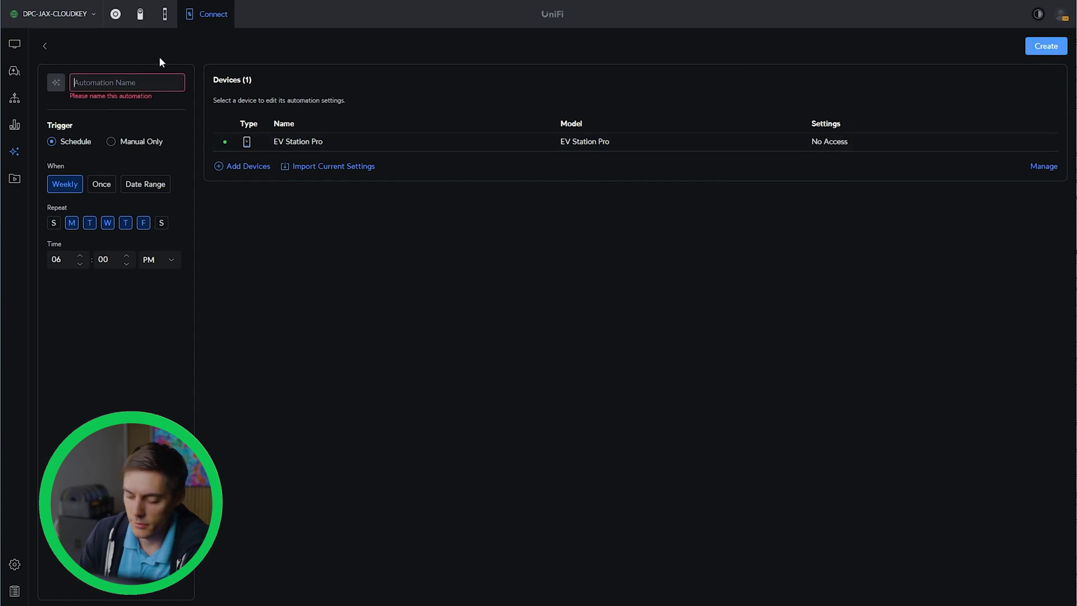
text(Work Hours)
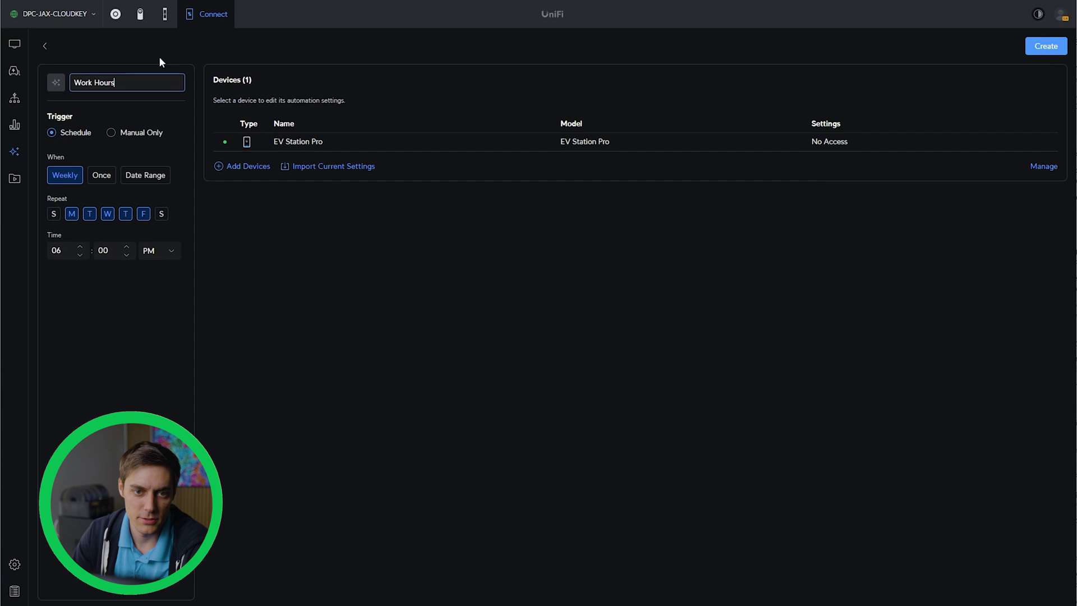
text( Clo)
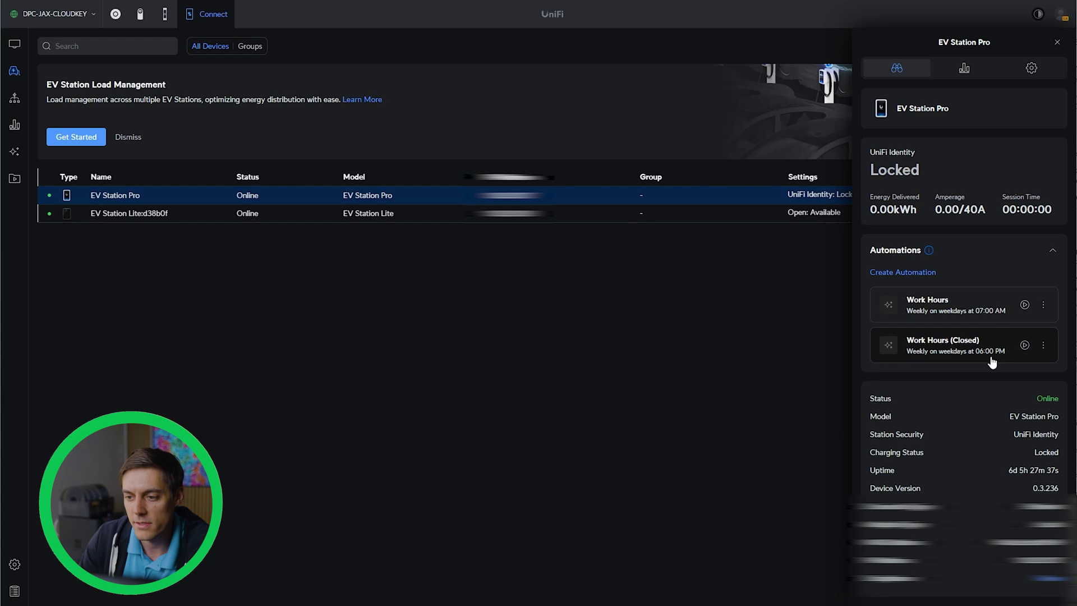
- Assign the Beer oclock media as EV Station Pro signage, playing after 1 Minute idle
click(1031, 68)
scroll(985, 176, down, 3)
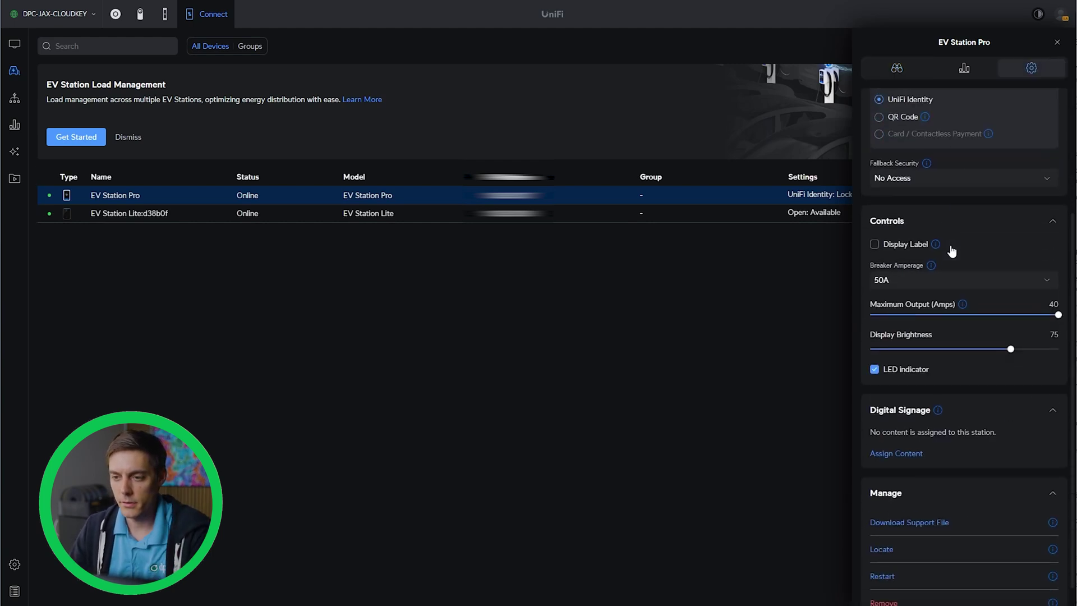
scroll(965, 315, down, 1)
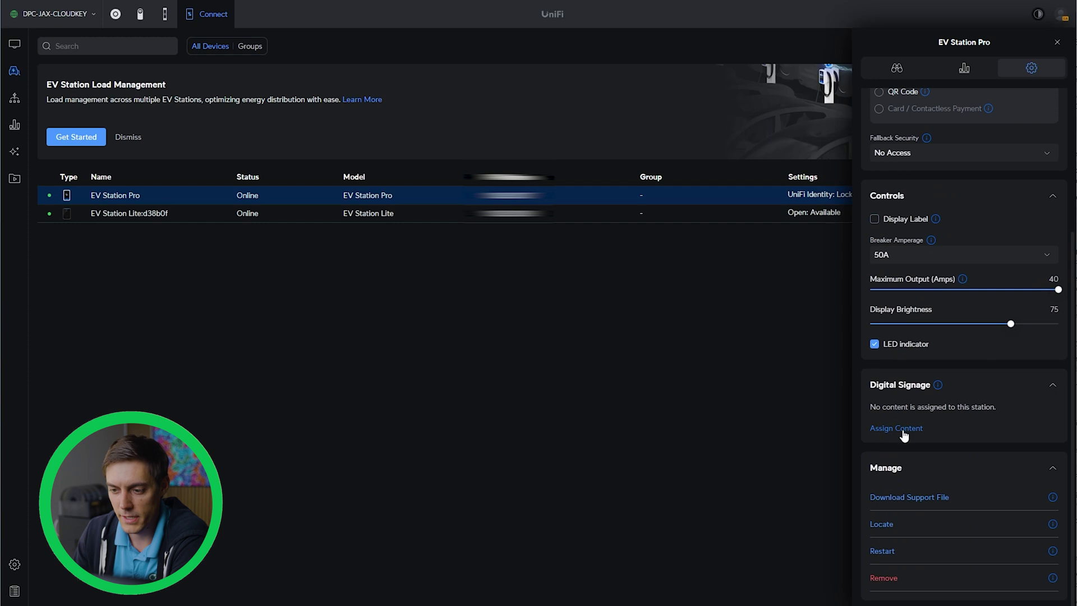
click(879, 428)
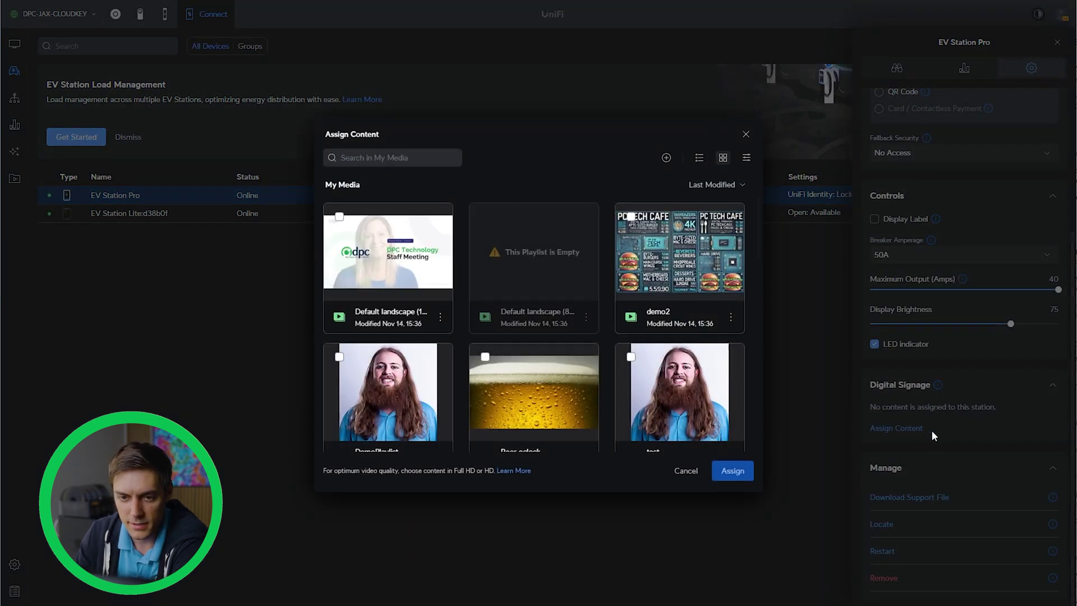
click(537, 378)
scroll(571, 397, down, 2)
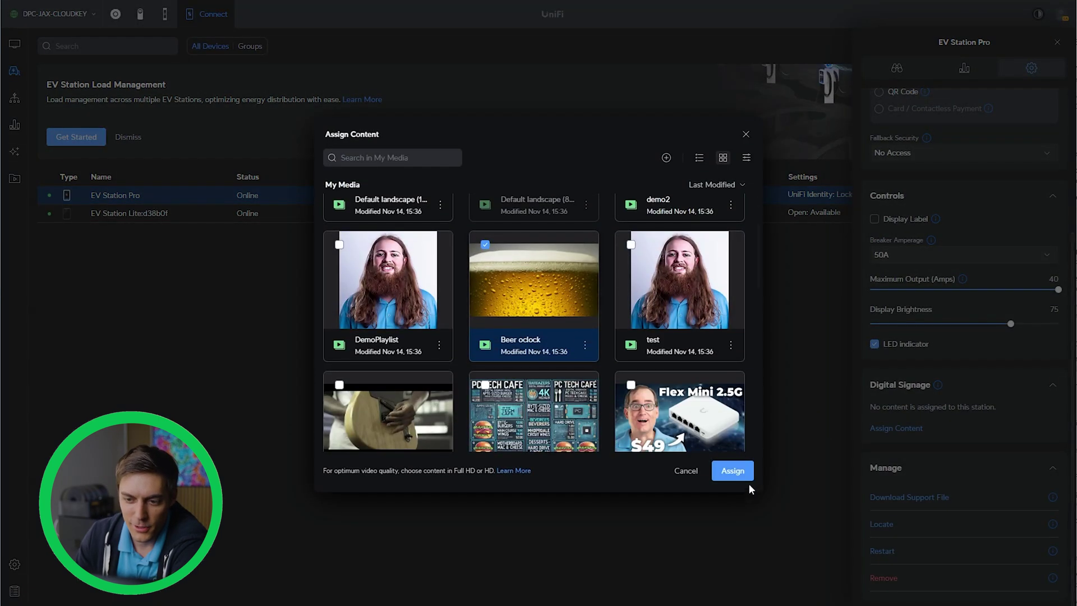
click(729, 471)
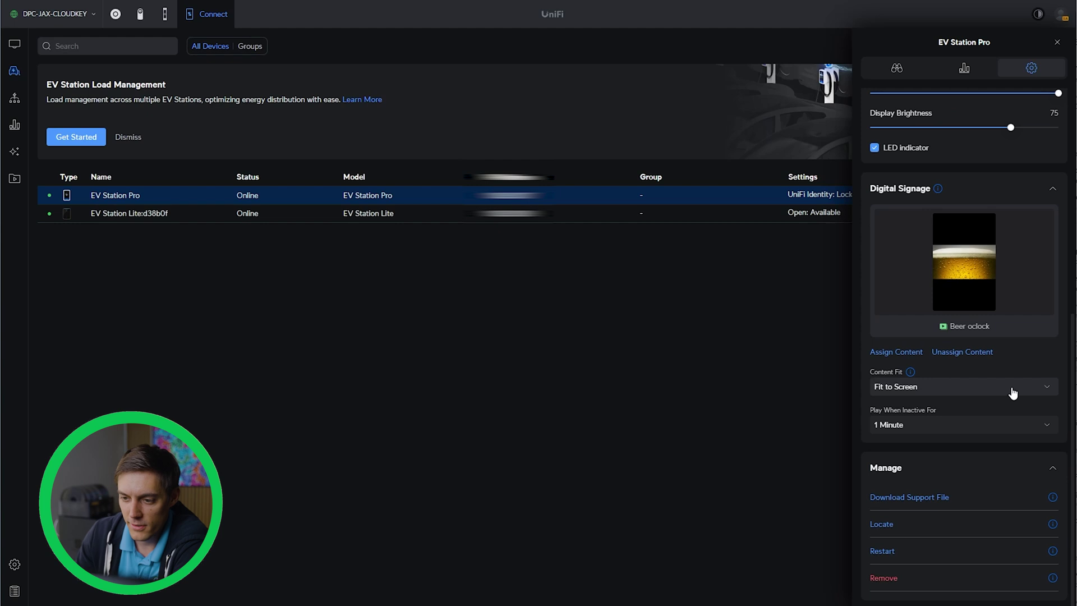
click(934, 426)
click(908, 460)
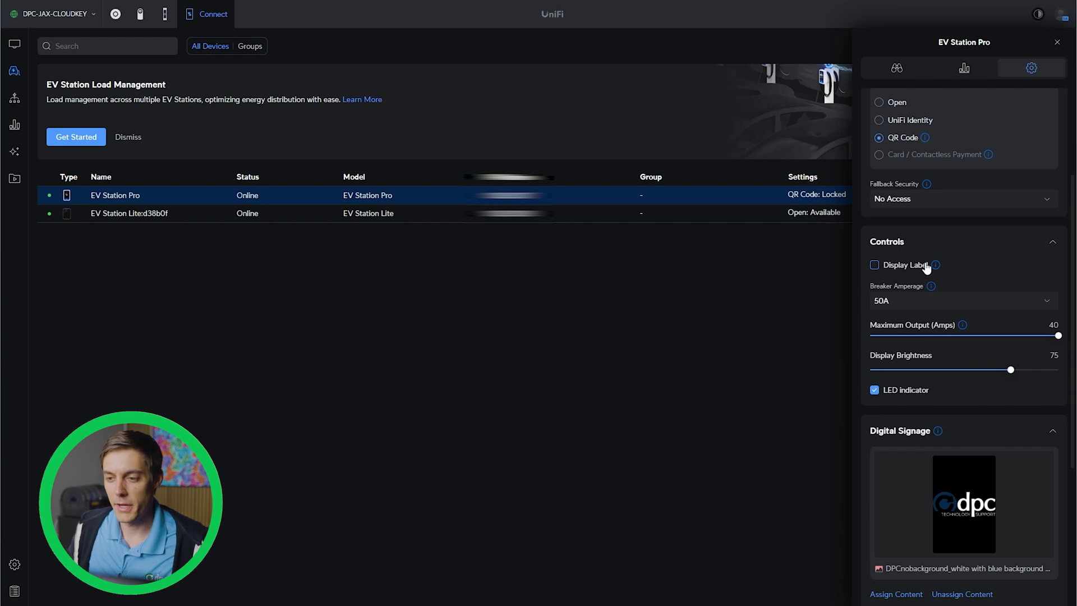
mouse_move(936, 266)
click(874, 265)
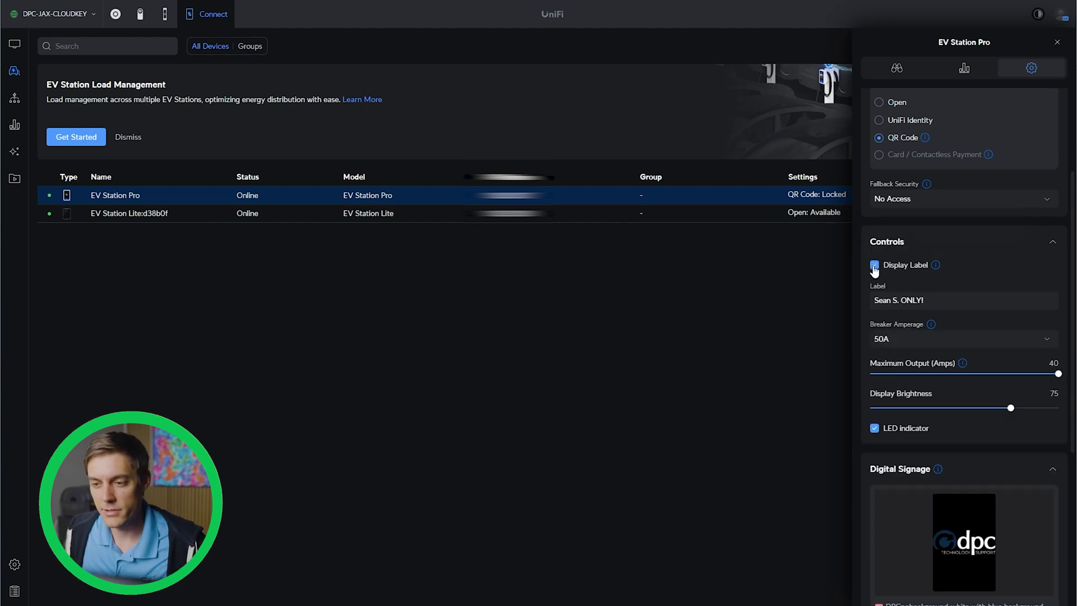
click(956, 302)
click(1025, 286)
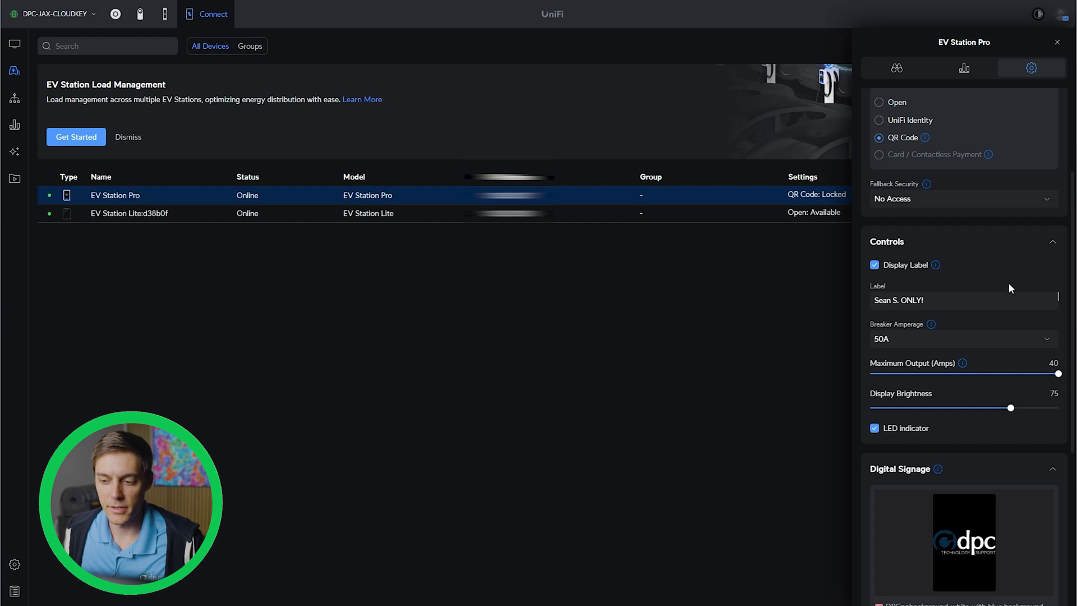
scroll(1009, 285, down, 2)
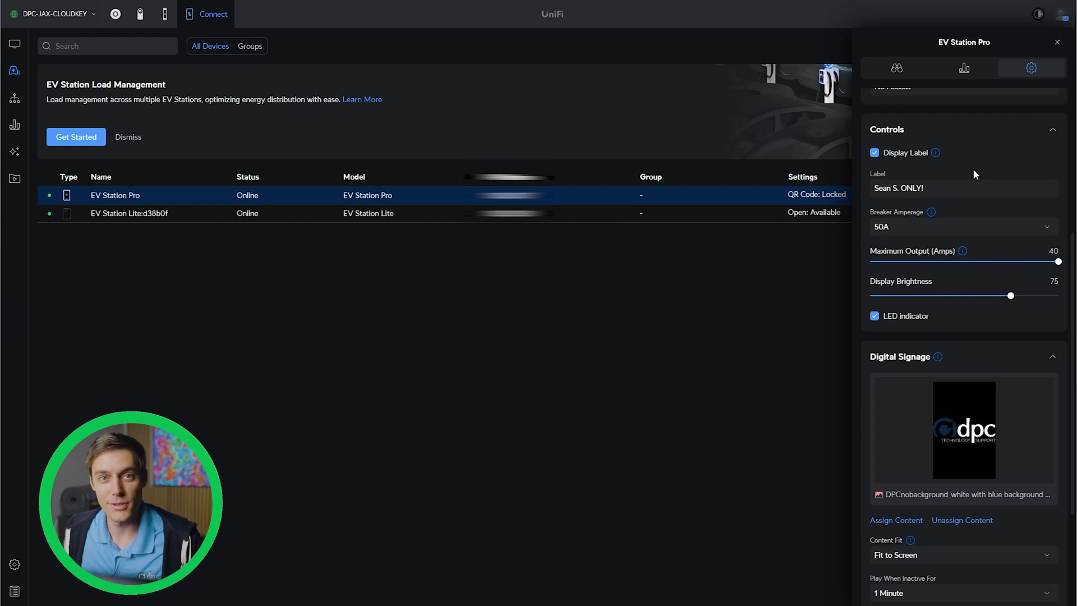
scroll(959, 269, down, 3)
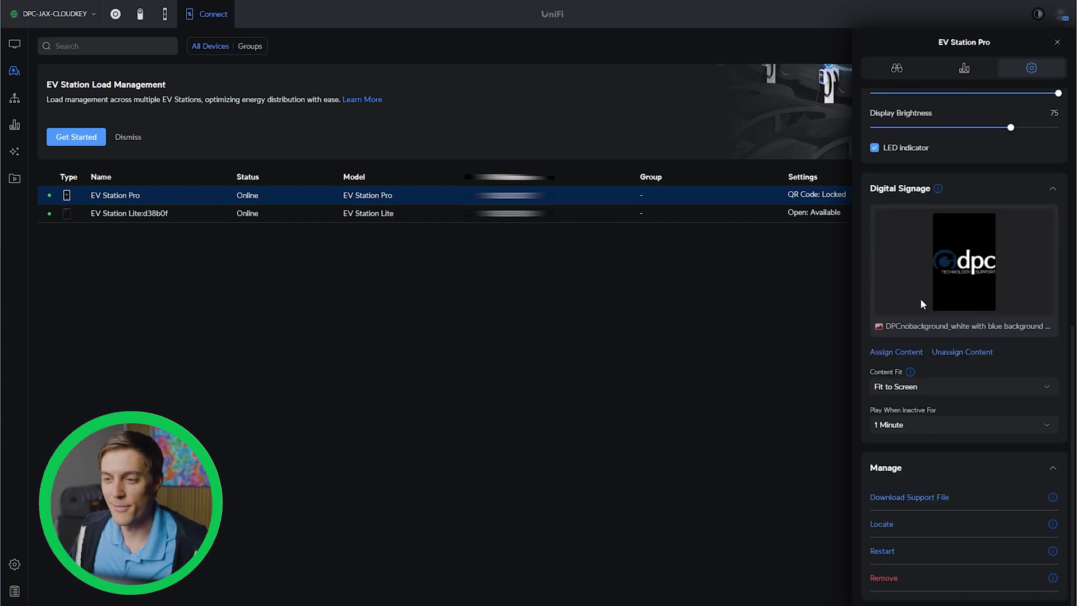
scroll(921, 302, up, 7)
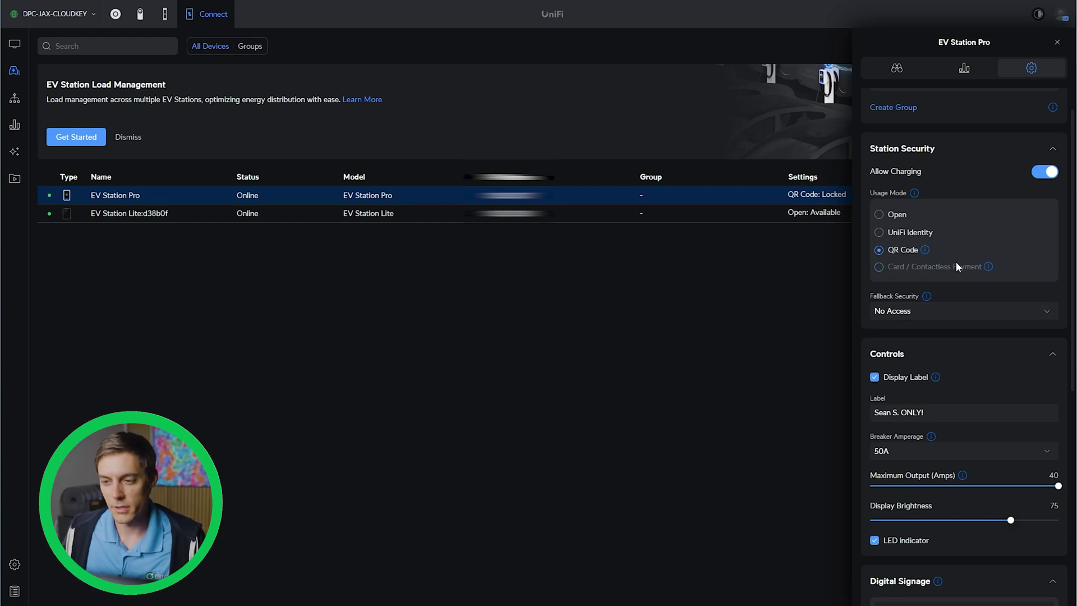
- Open the Worldpay merchant account application from EV Stations Payment Settings
mouse_move(989, 268)
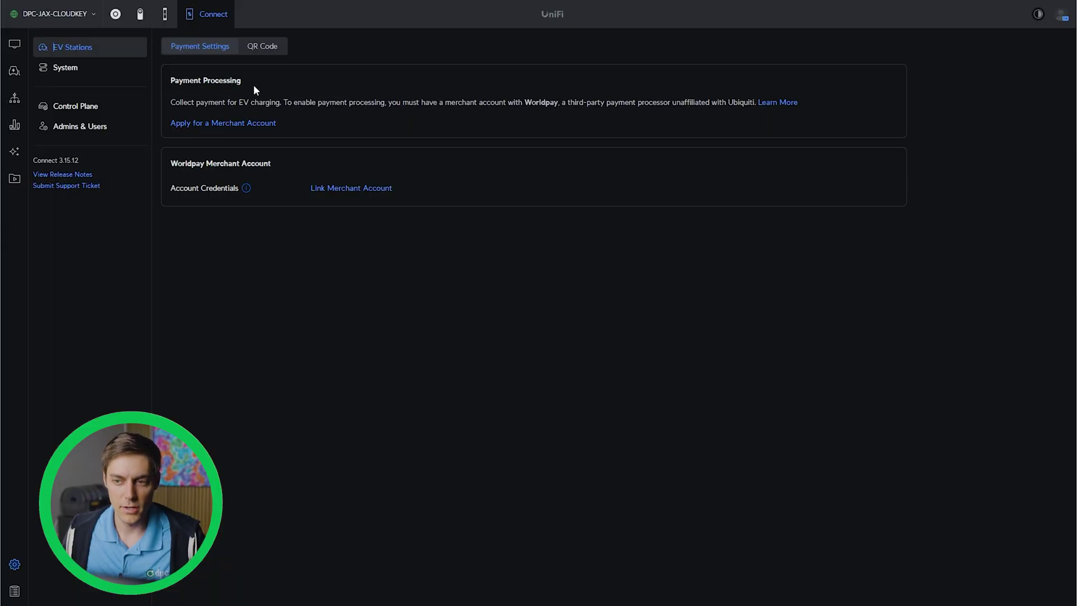
drag(171, 81, 185, 81)
click(241, 77)
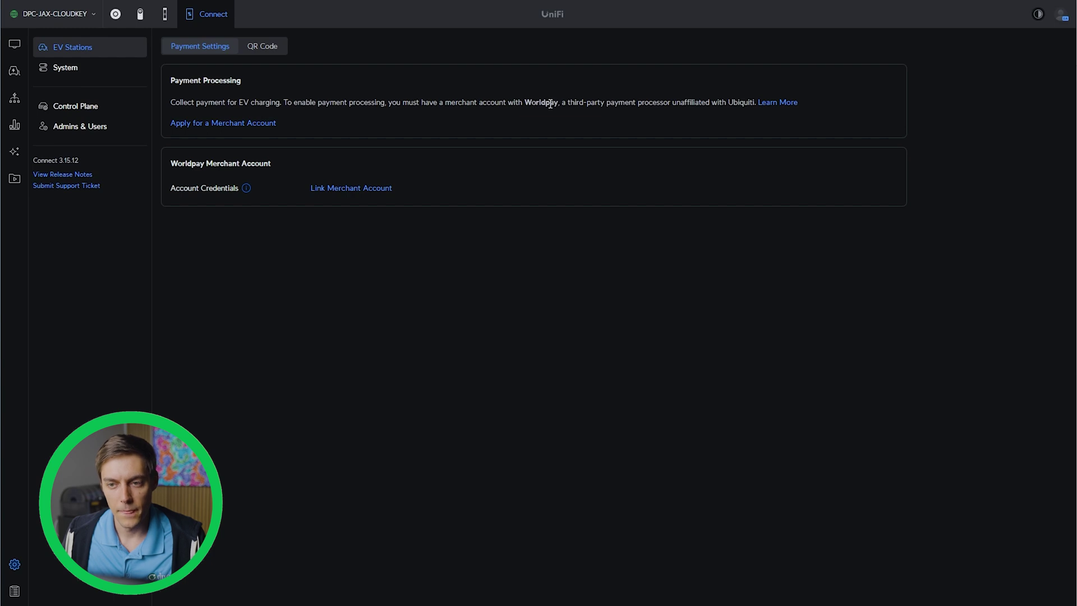
click(252, 123)
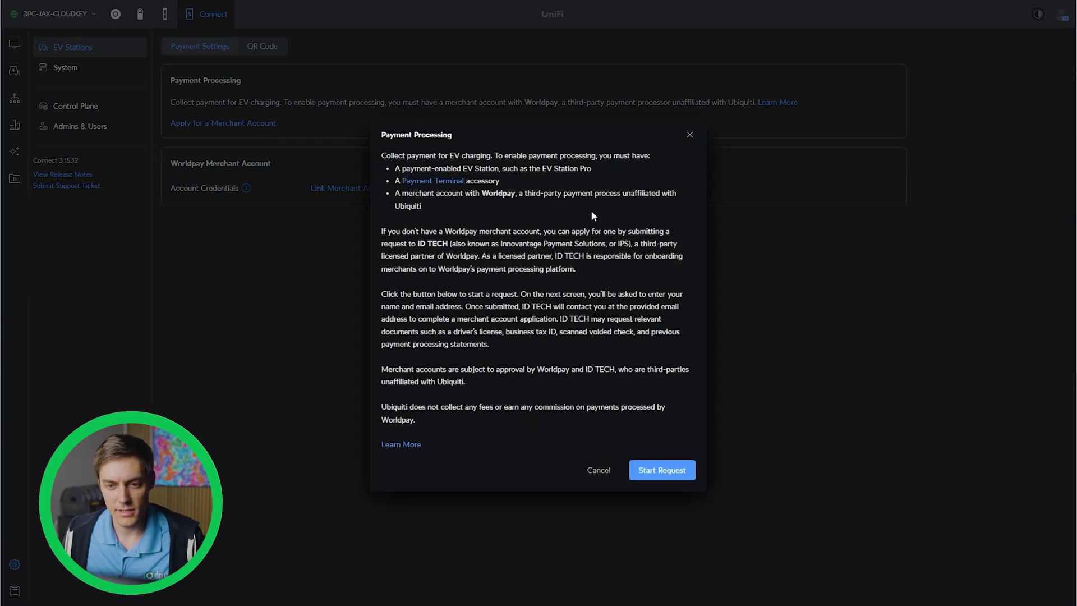
click(658, 471)
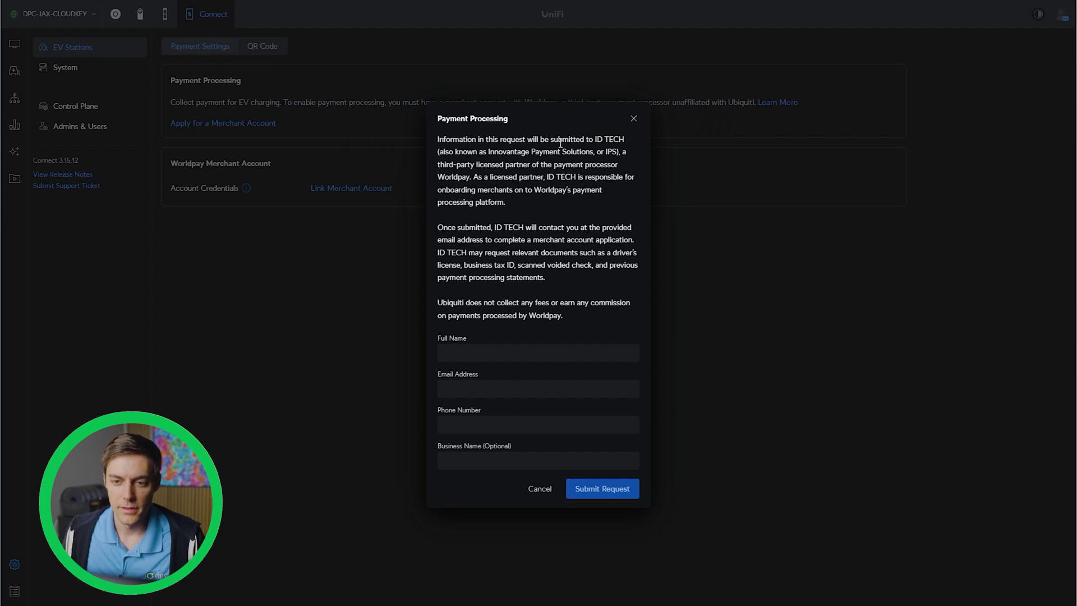
- Close the merchant account request form without submitting it
click(634, 120)
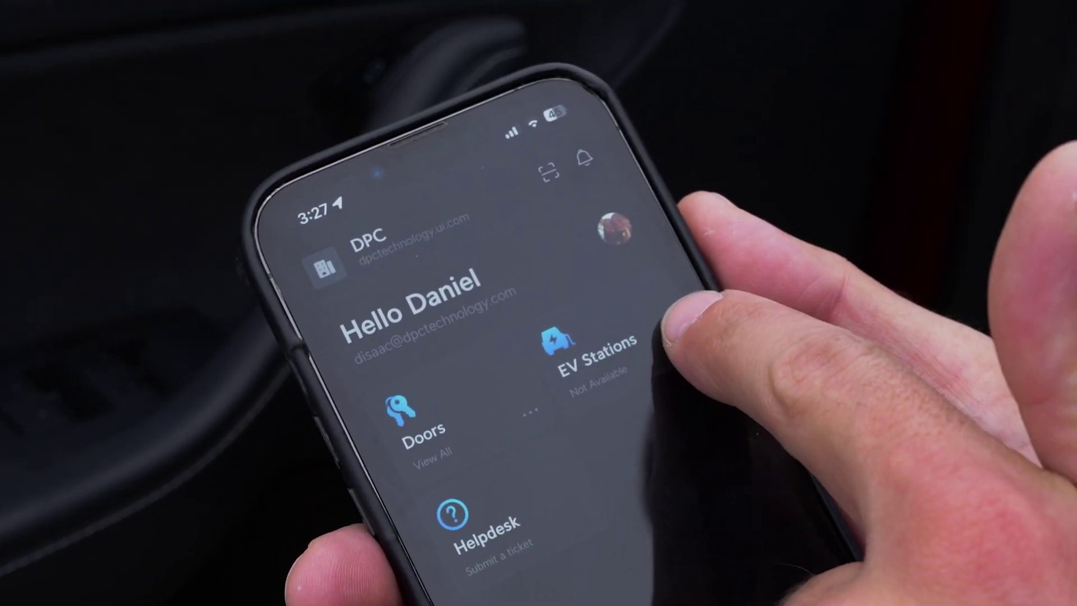
- Open the EV Stations tile in the UniFi Identity app
click(597, 353)
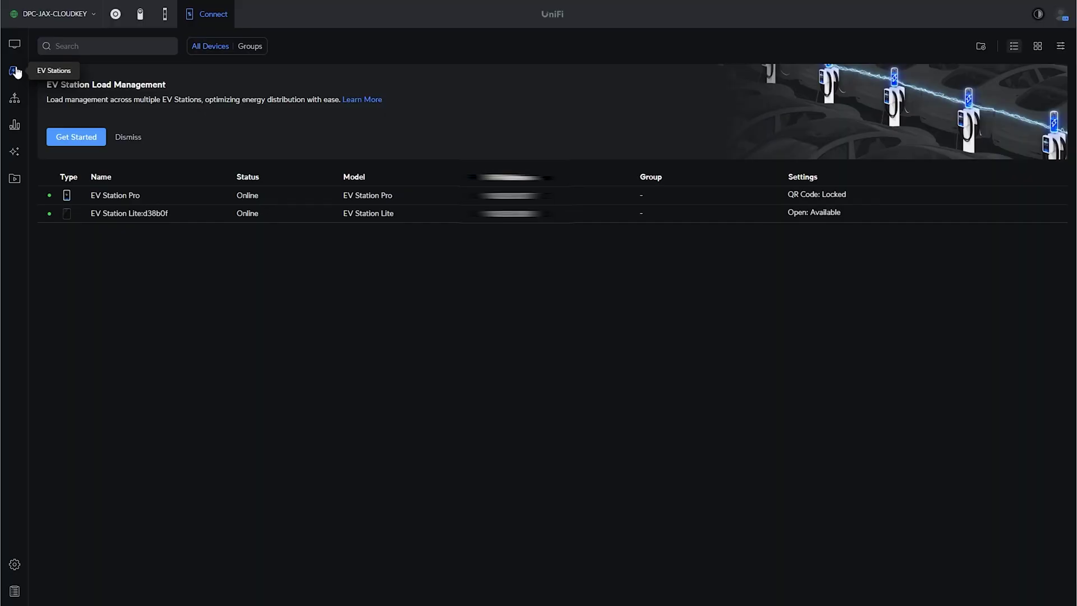
- Open the Statistics dashboard with 30-day charging totals for all stations
click(15, 124)
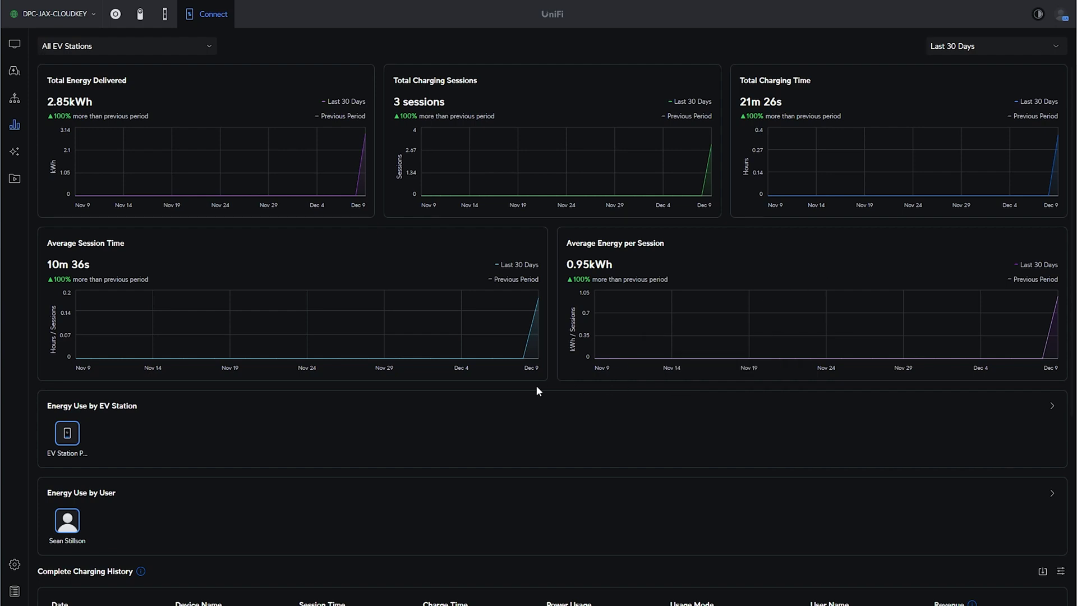
scroll(531, 395, down, 2)
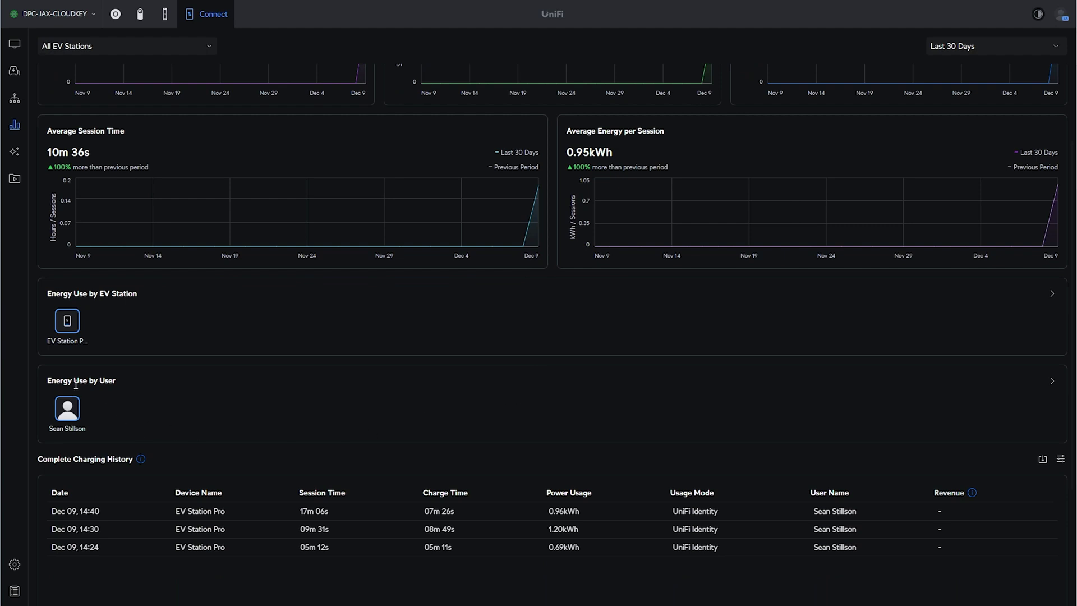
- Look over the three sessions in Complete Charging History, then return to the EV Stations list
mouse_move(77, 318)
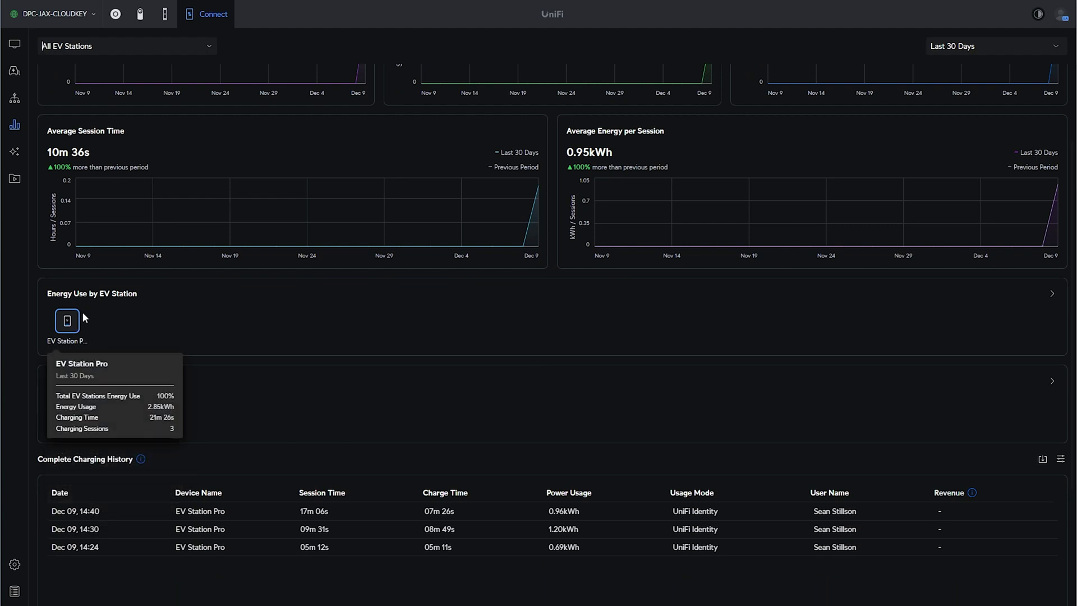
mouse_move(51, 414)
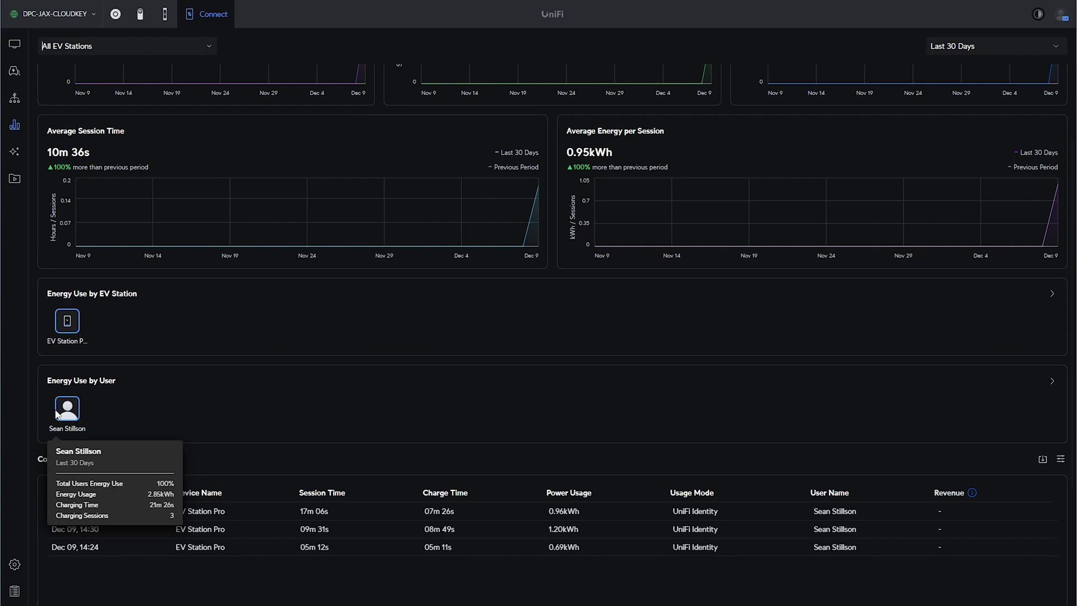
scroll(445, 381, down, 2)
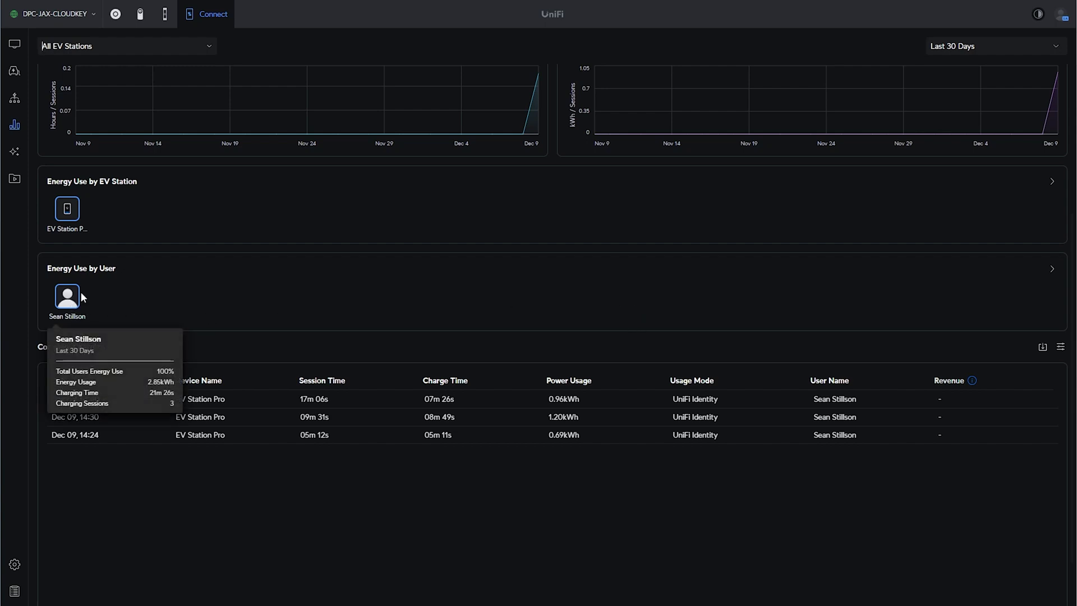
scroll(588, 308, up, 3)
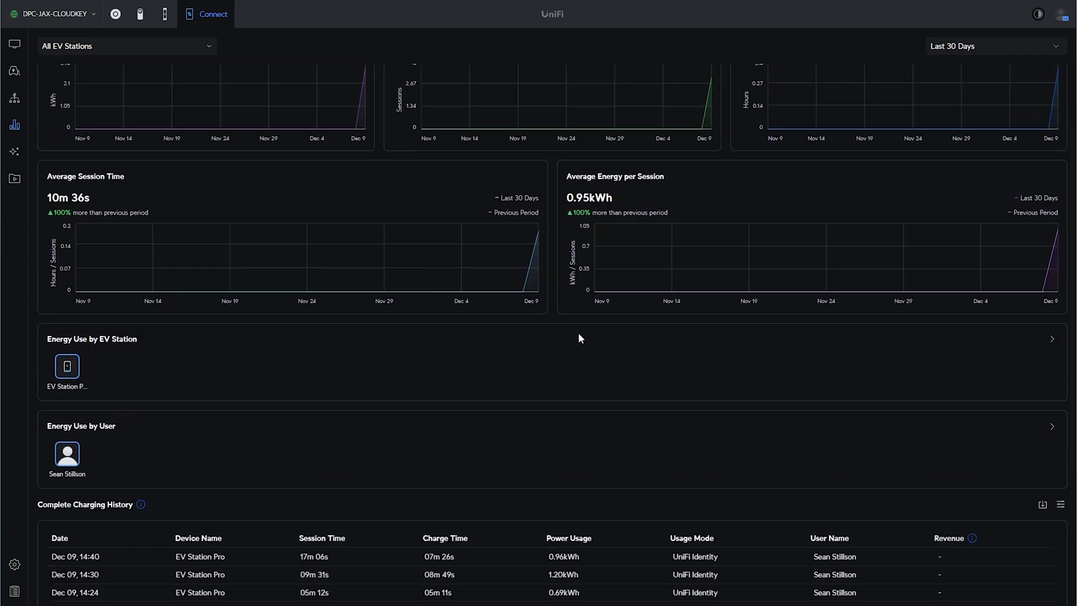
click(15, 71)
click(15, 71)
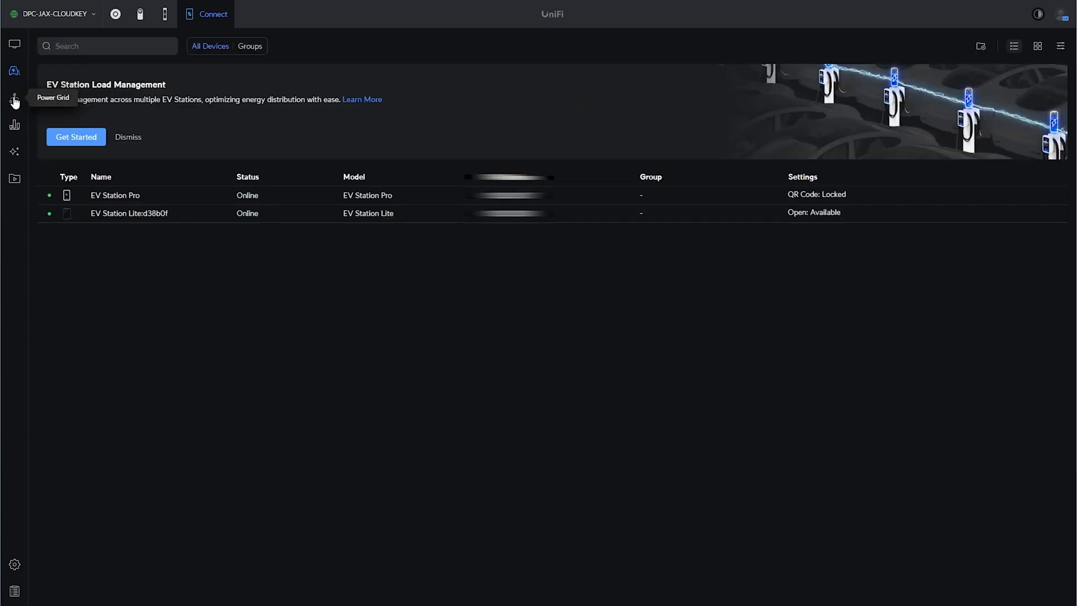
- View both stations' amperage and total power in Power Grid, then go back to EV Stations
click(16, 98)
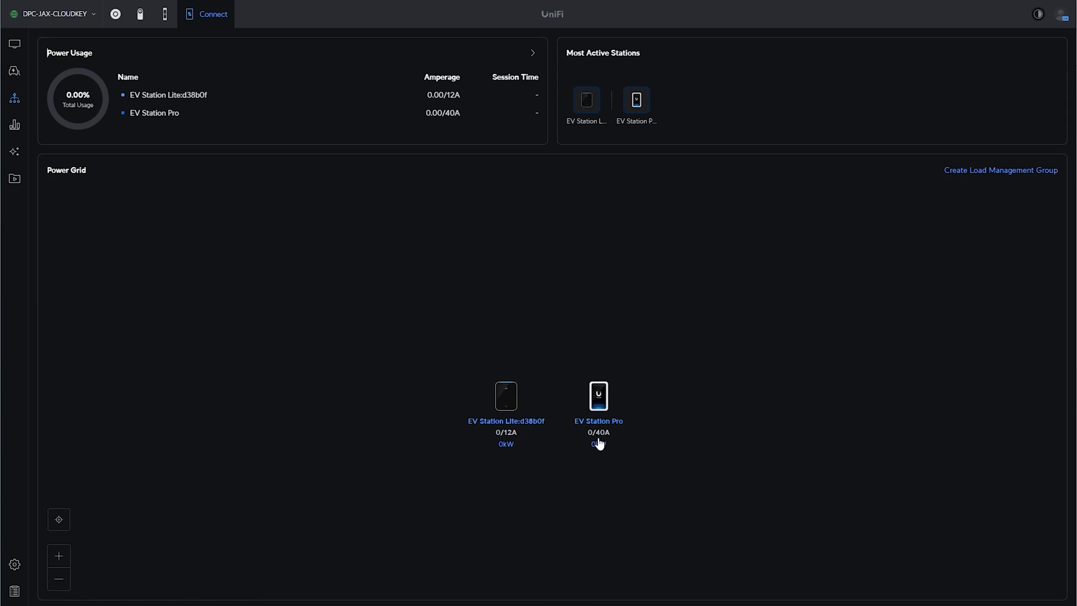
click(14, 70)
- Open EV Station Pro settings and keep the Breaker Amperage at 50A
click(637, 196)
click(1031, 68)
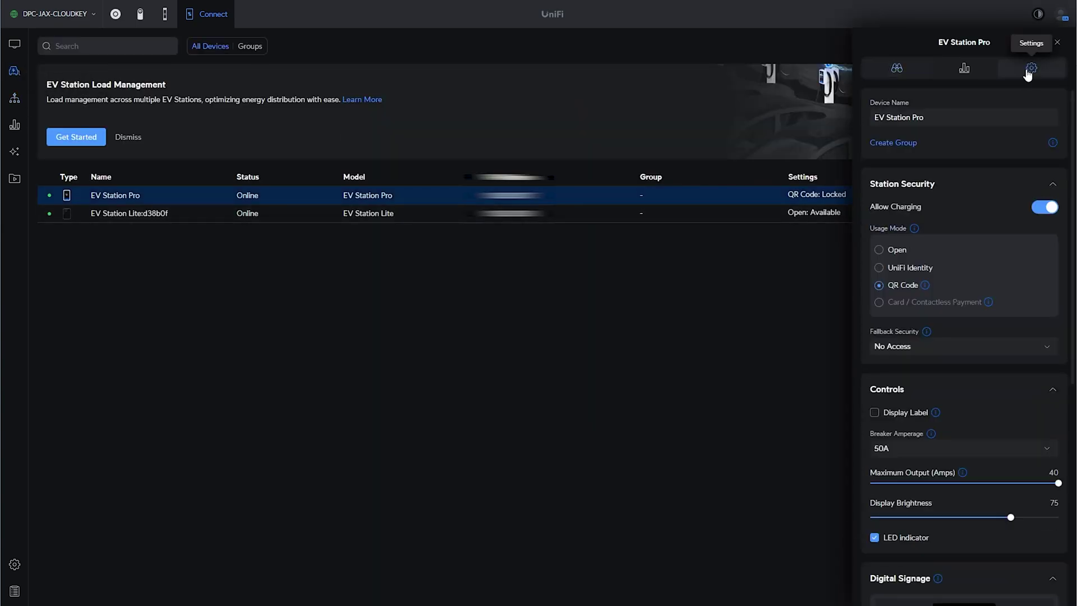
scroll(911, 463, down, 2)
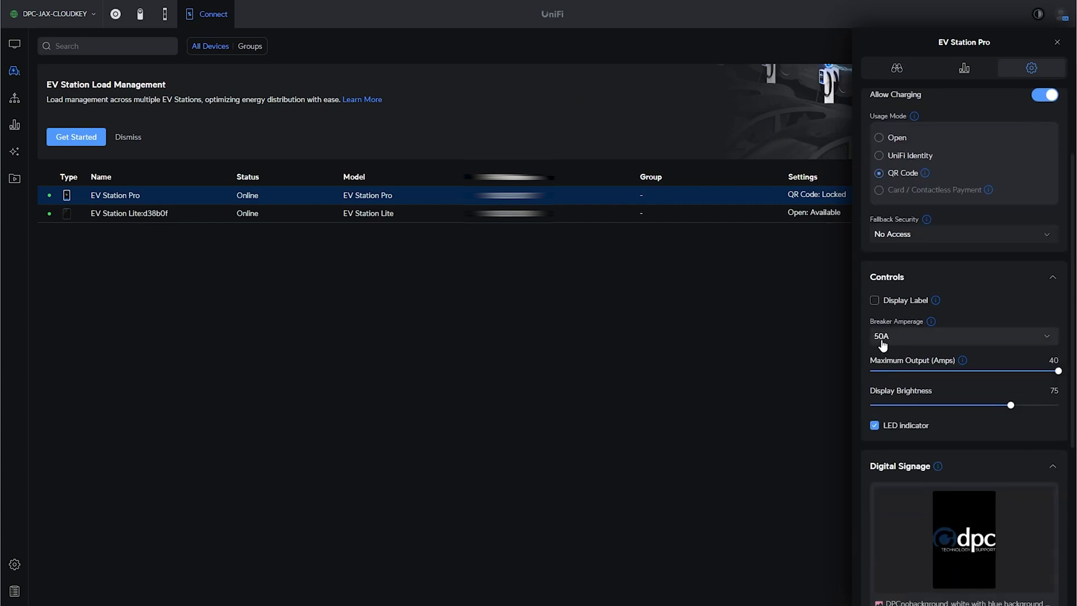
click(958, 340)
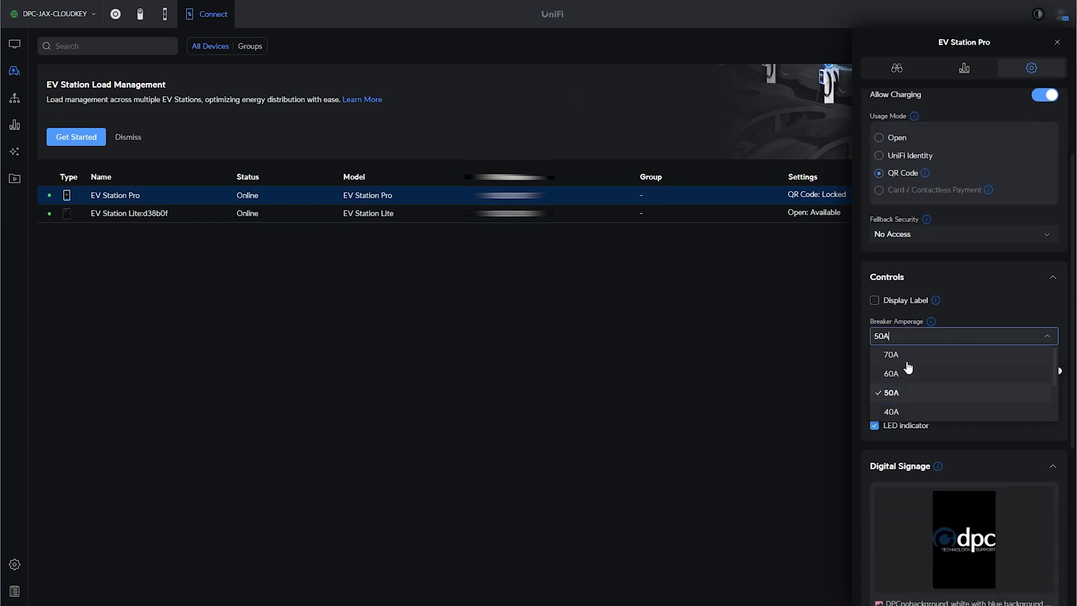
click(1049, 301)
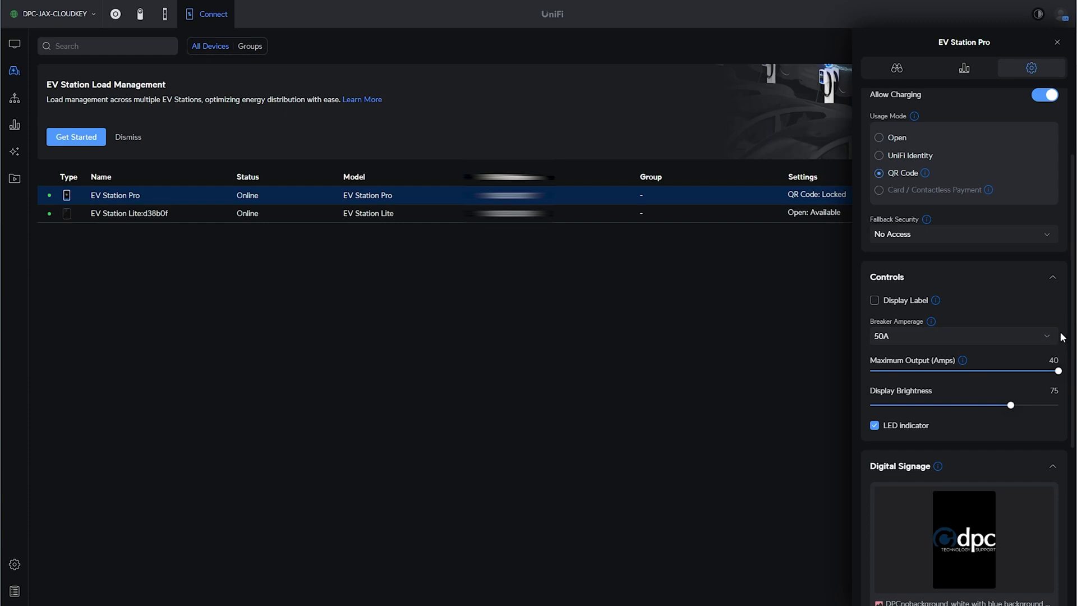
mouse_move(939, 319)
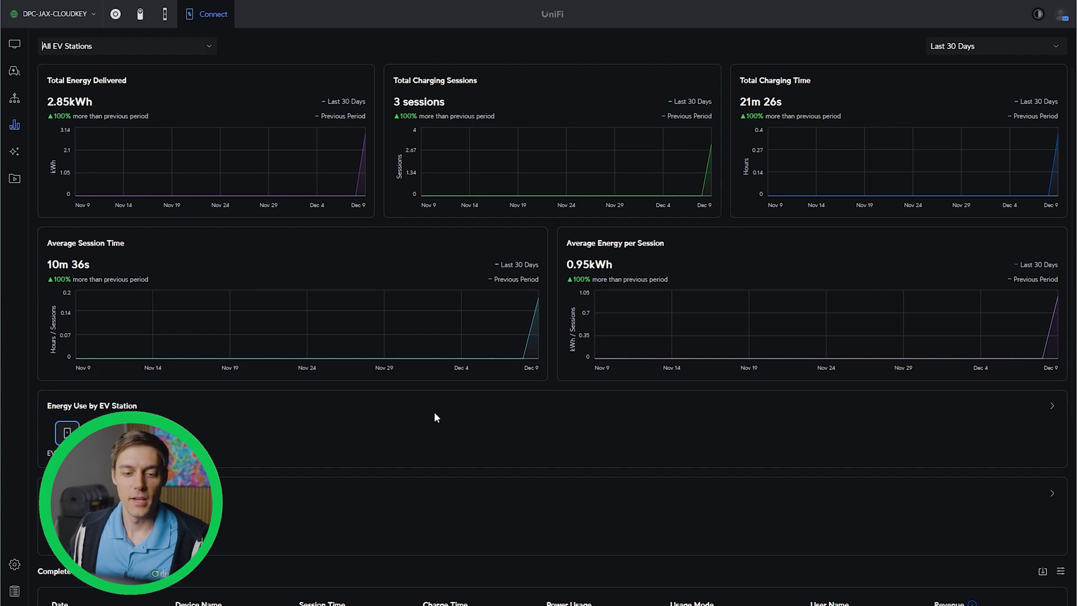
- Scroll the Statistics dashboard down to the three EV Station Pro sessions in Complete Charging History
scroll(434, 413, down, 2)
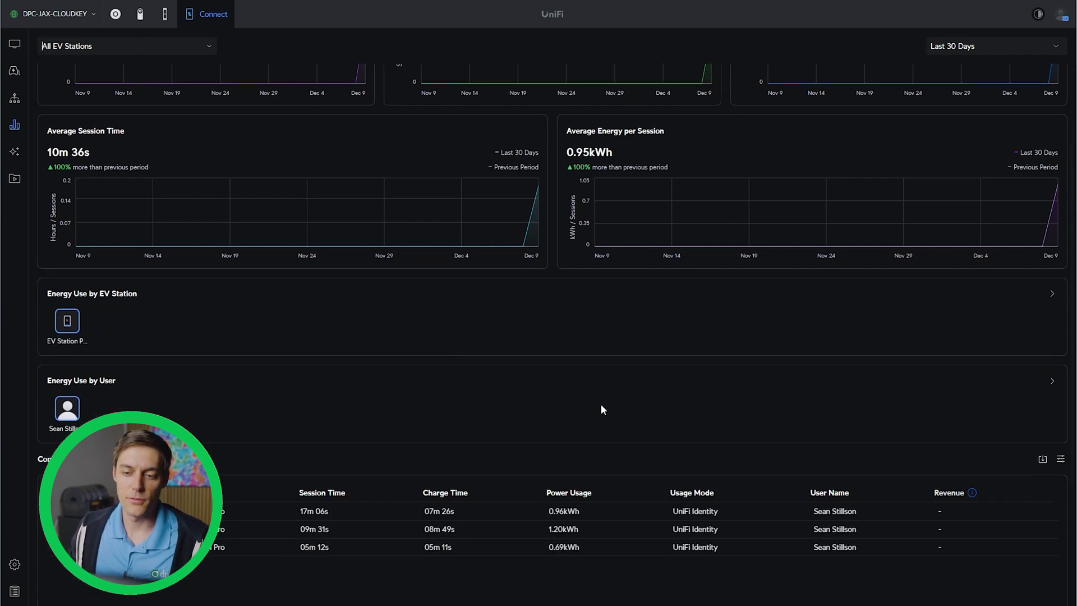
scroll(601, 408, down, 2)
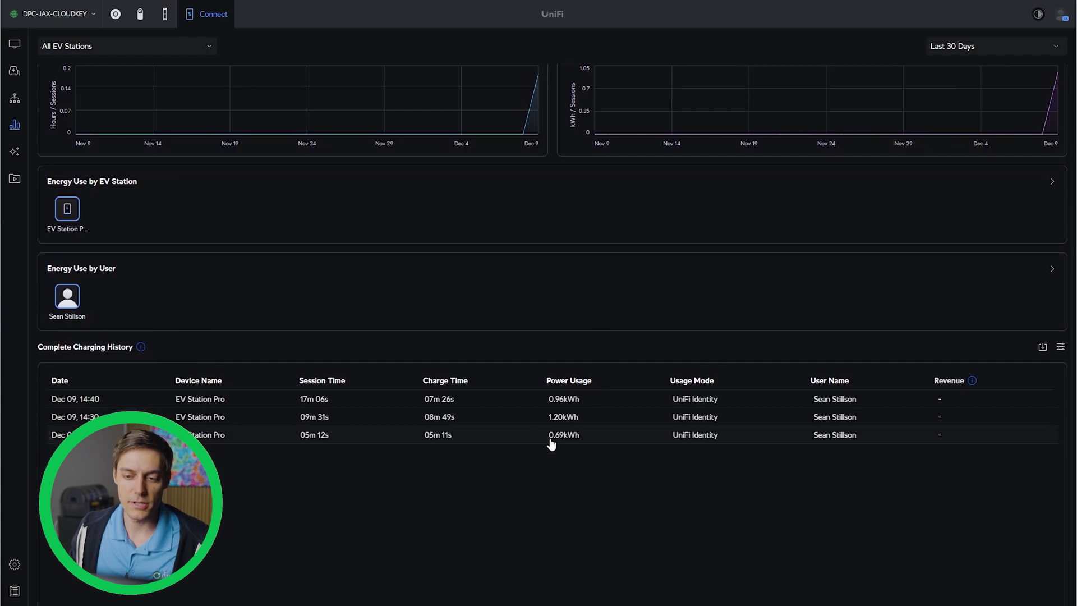